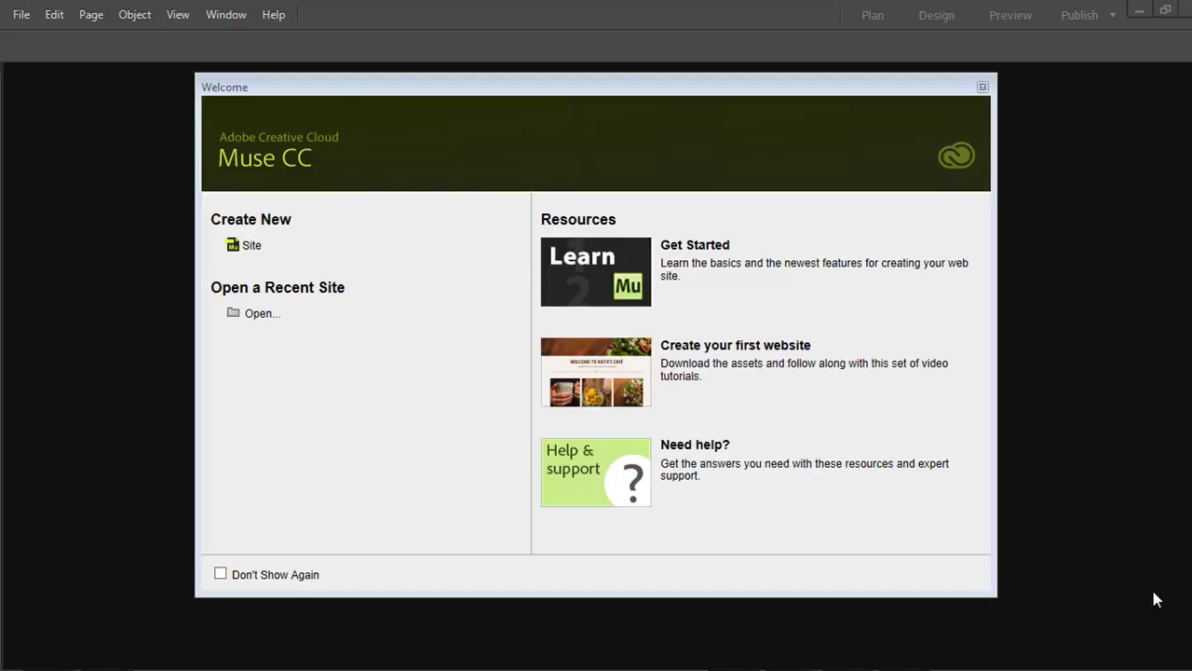
Start a new site with Desktop as the initial layout
{"action": "left_click", "coordinate": [270, 249]}
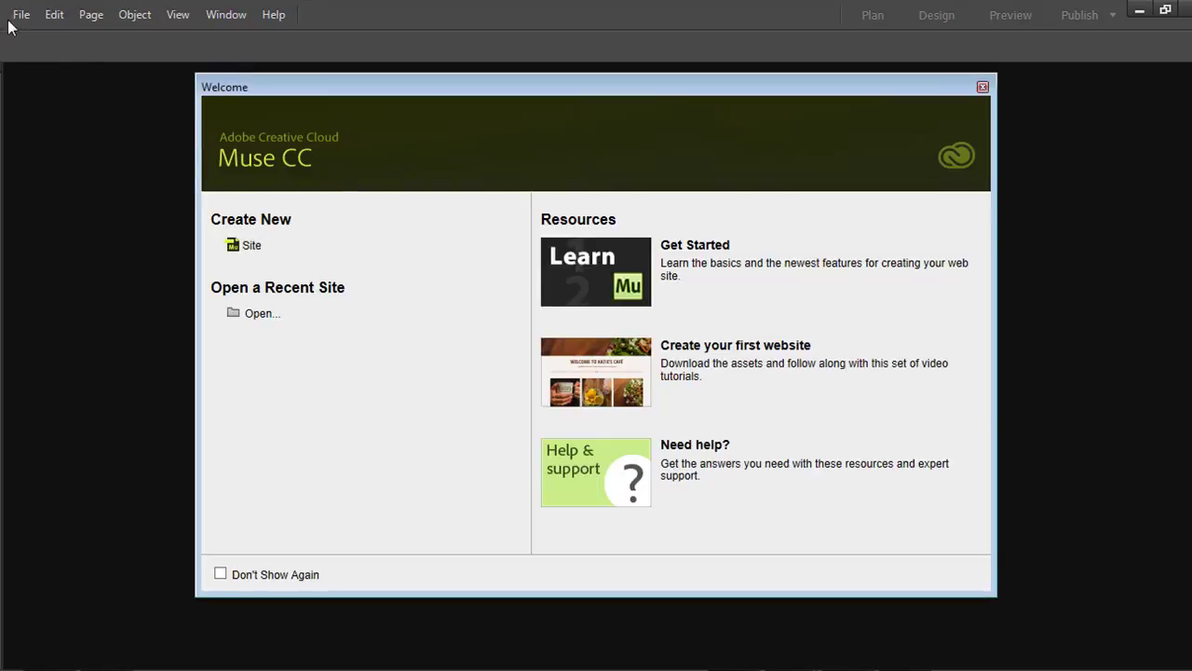
{"action": "key", "text": "ctrl+n"}
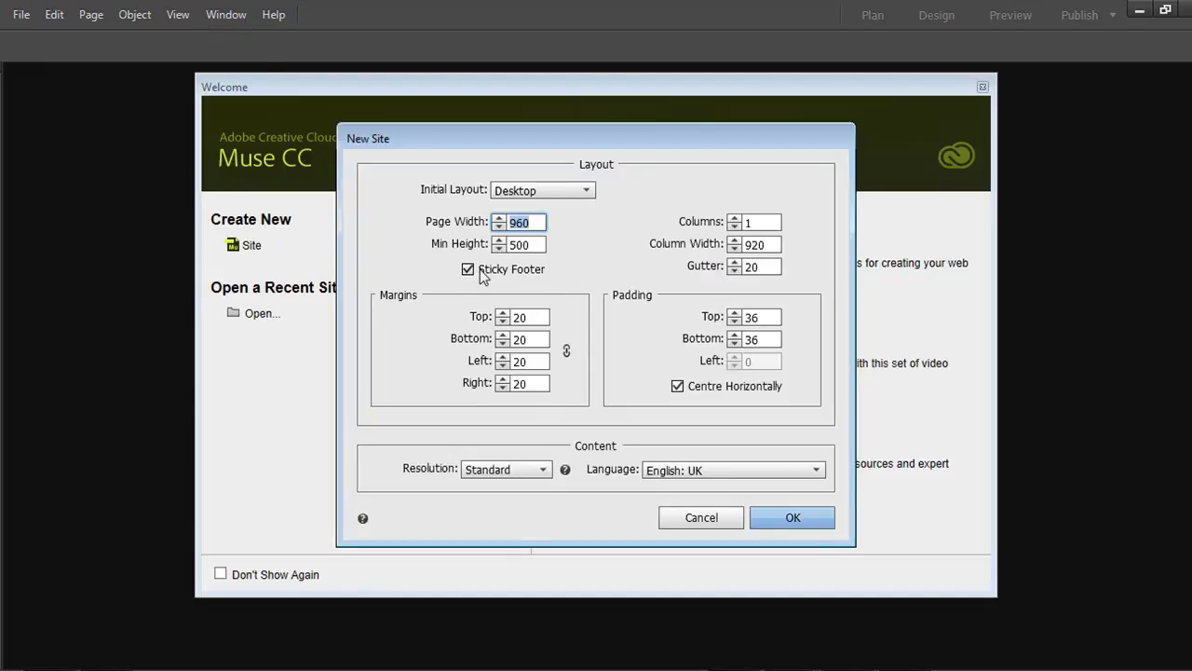
{"action": "left_click", "coordinate": [521, 191]}
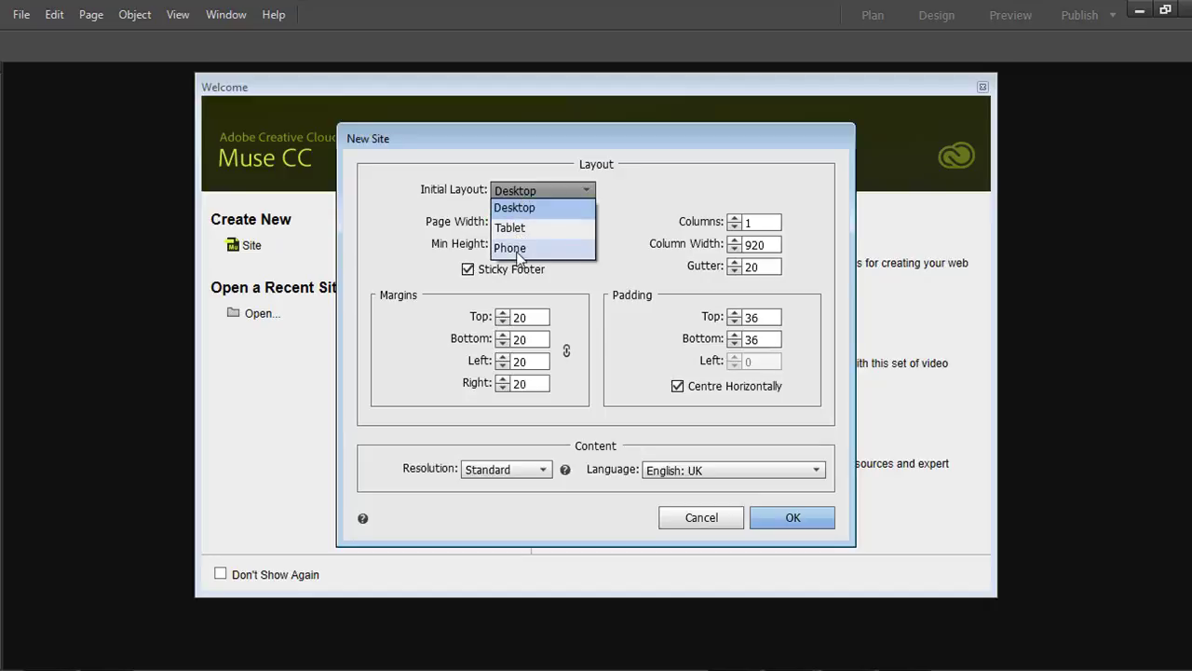
{"action": "left_click", "coordinate": [529, 195]}
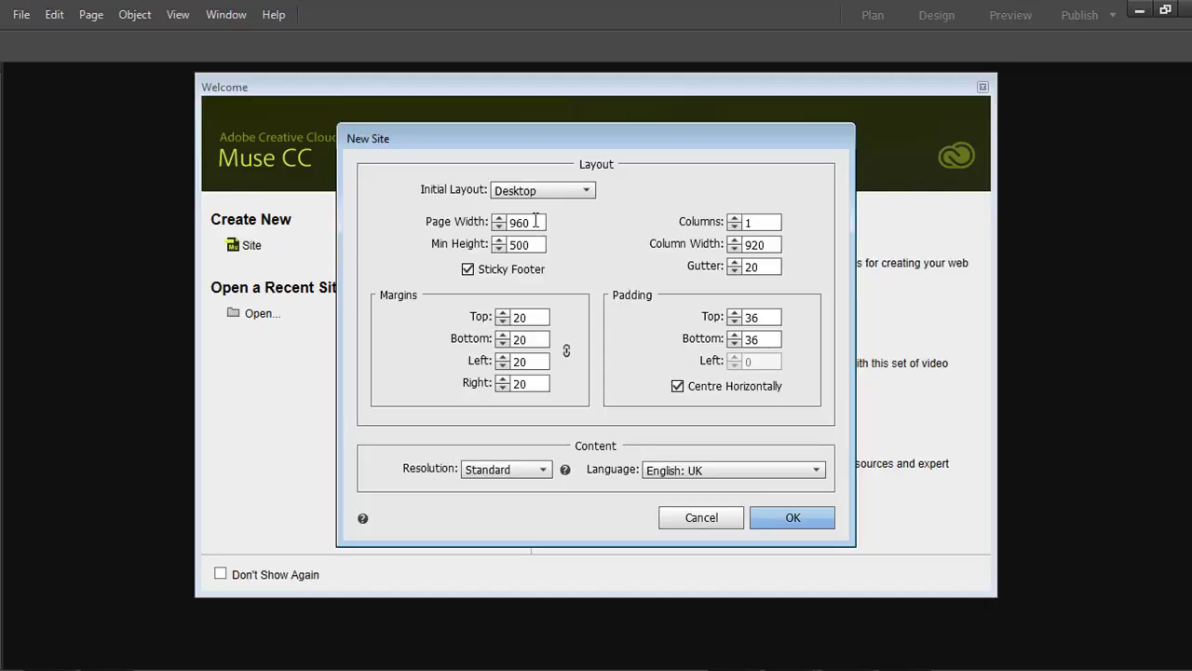
Set the top, bottom, left and right margins of the new site to 0
{"action": "left_click", "coordinate": [536, 223]}
{"action": "left_click", "coordinate": [518, 384]}
{"action": "left_click", "coordinate": [535, 321]}
{"action": "double_click", "coordinate": [535, 321]}
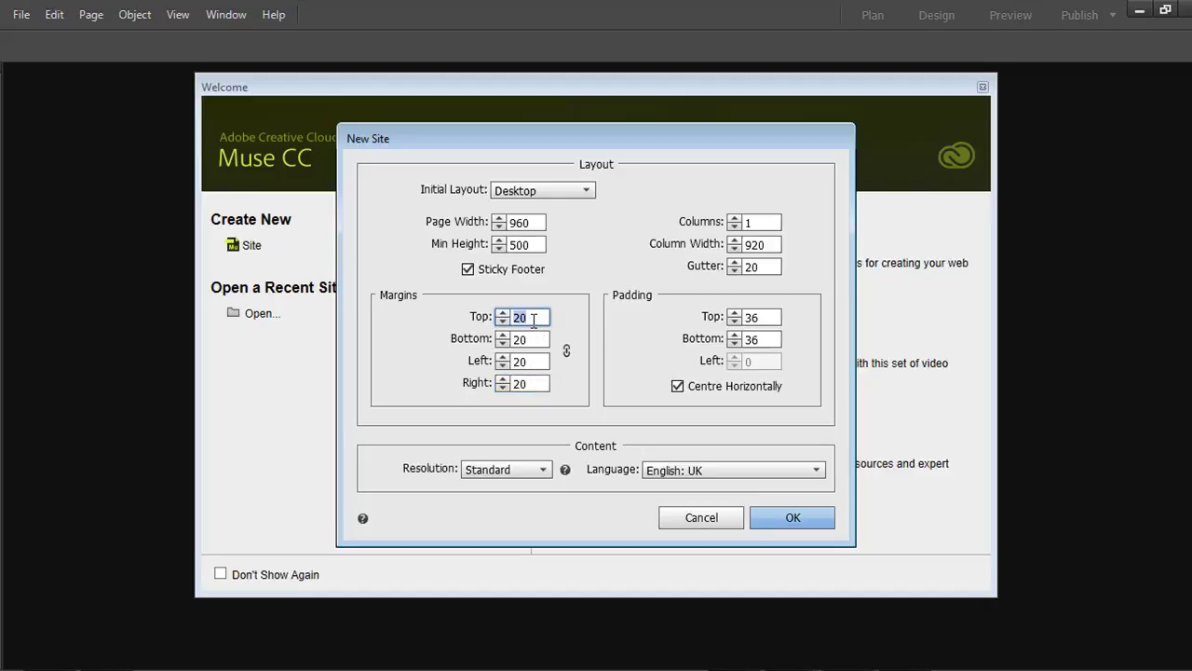
{"action": "type", "text": "0"}
{"action": "double_click", "coordinate": [527, 339]}
{"action": "type", "text": "0"}
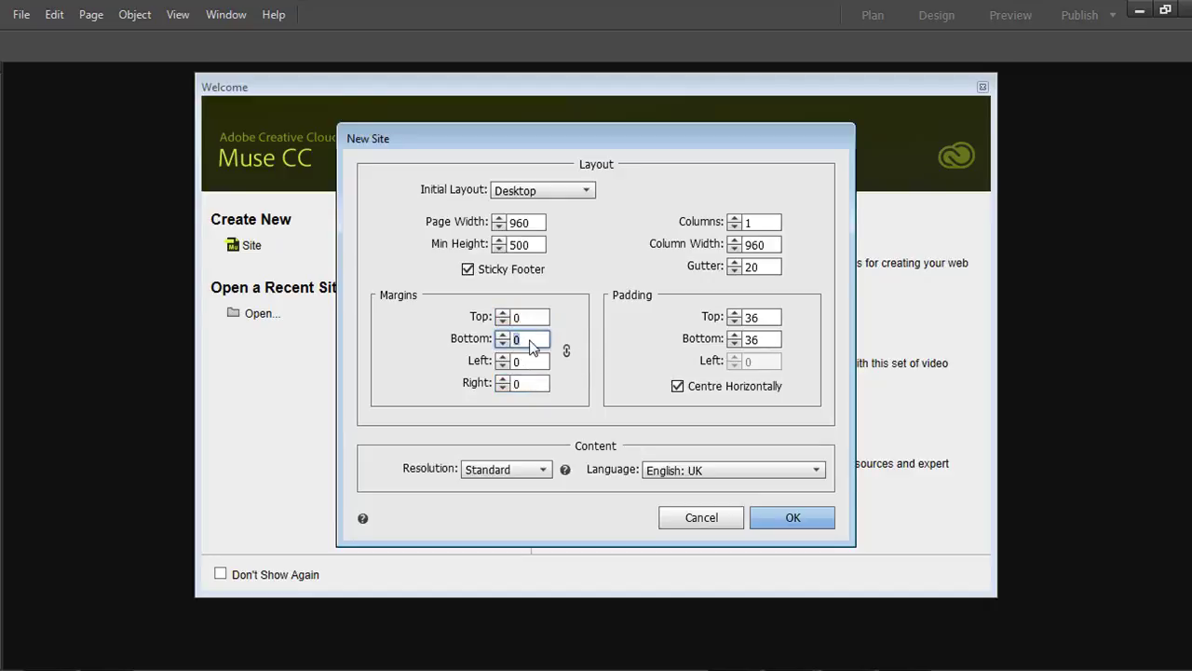
Set the top and bottom padding to 0 and create the site
{"action": "double_click", "coordinate": [762, 318]}
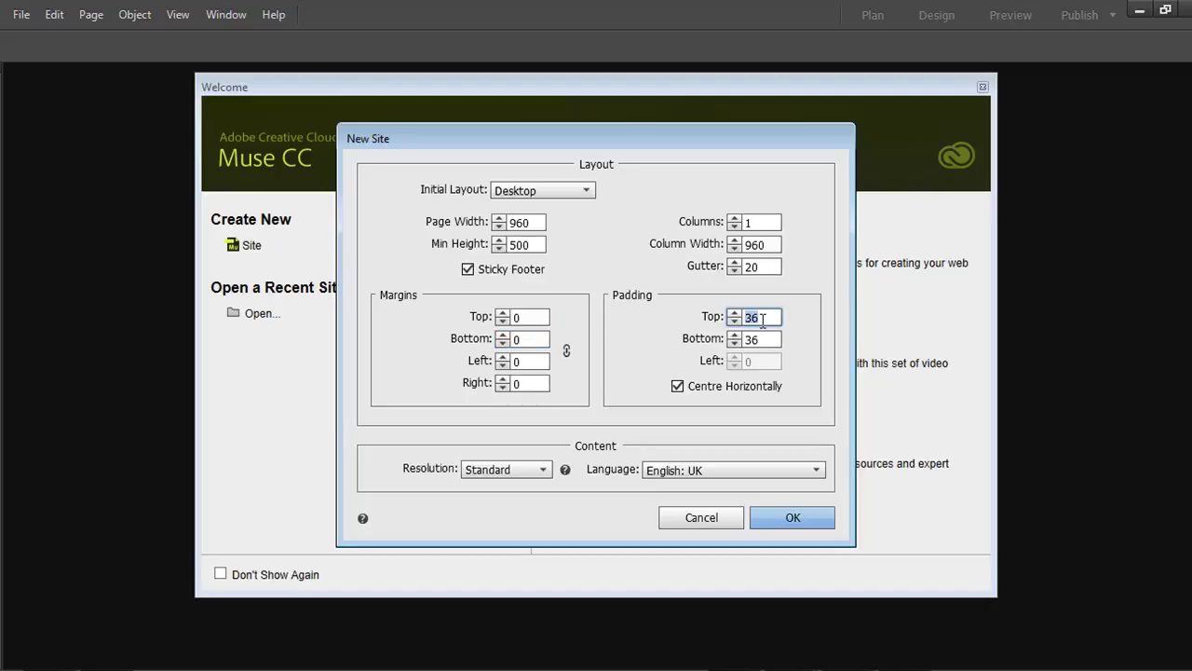
{"action": "type", "text": "0"}
{"action": "double_click", "coordinate": [769, 341]}
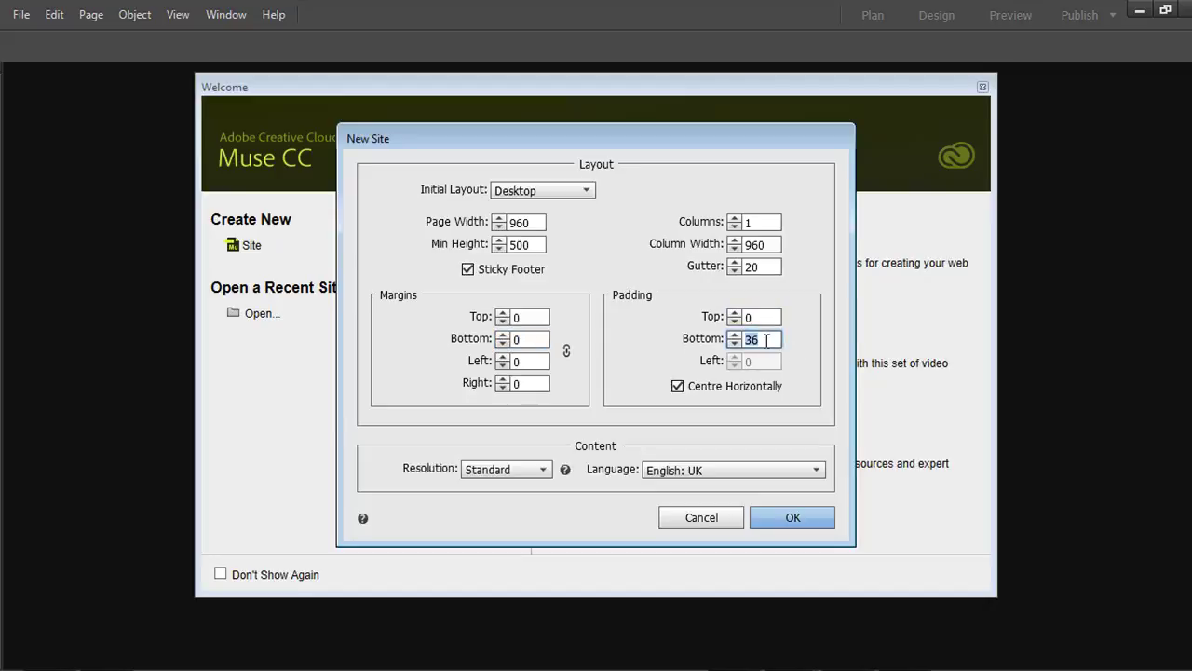
{"action": "type", "text": "0"}
{"action": "left_click", "coordinate": [768, 522]}
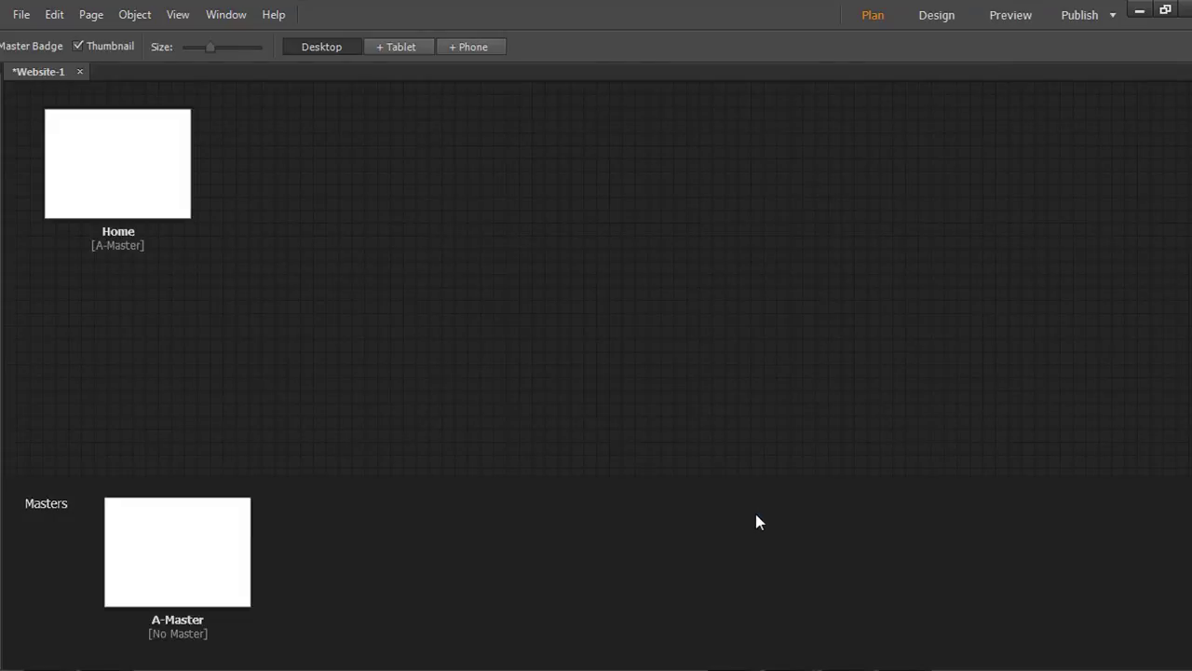
Apply A-Master to the Home page and open the A-Master page for editing
{"action": "left_click", "coordinate": [171, 549]}
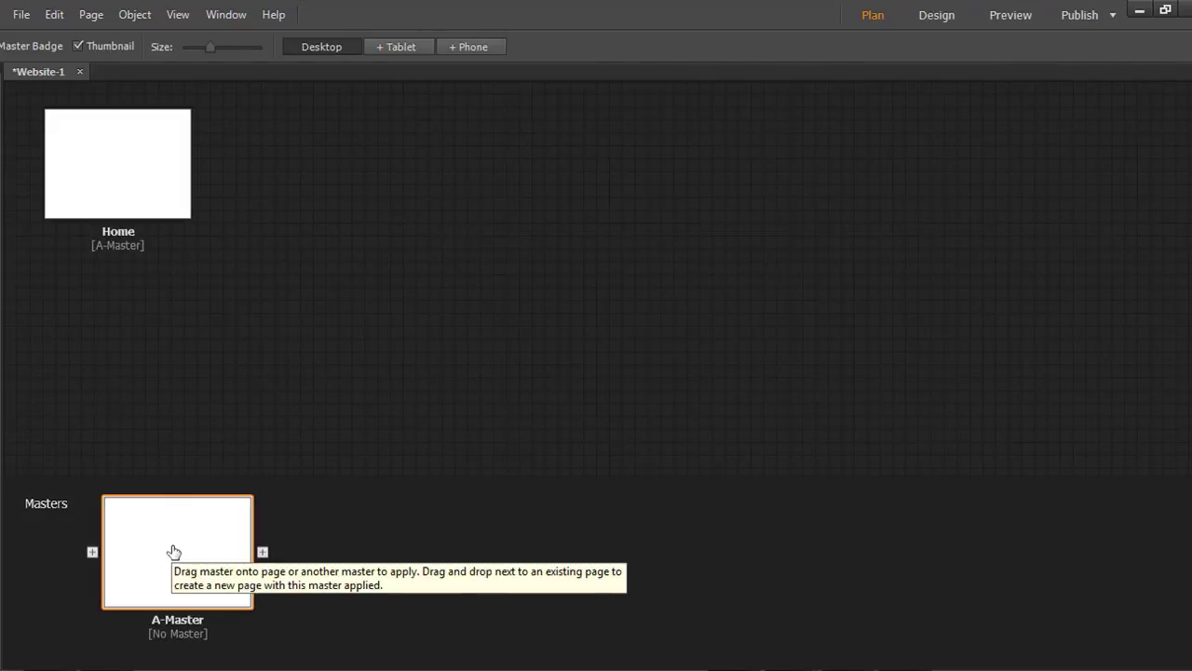
{"action": "left_click_drag", "start_coordinate": [170, 548], "coordinate": [93, 212]}
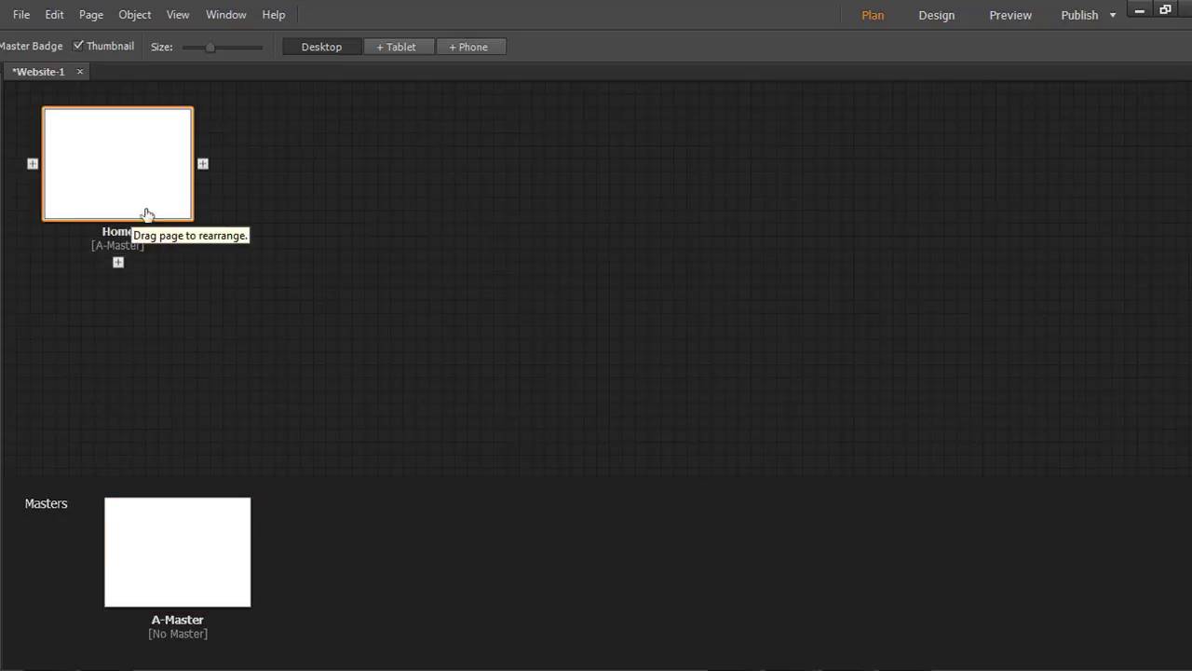
{"action": "double_click", "coordinate": [191, 542]}
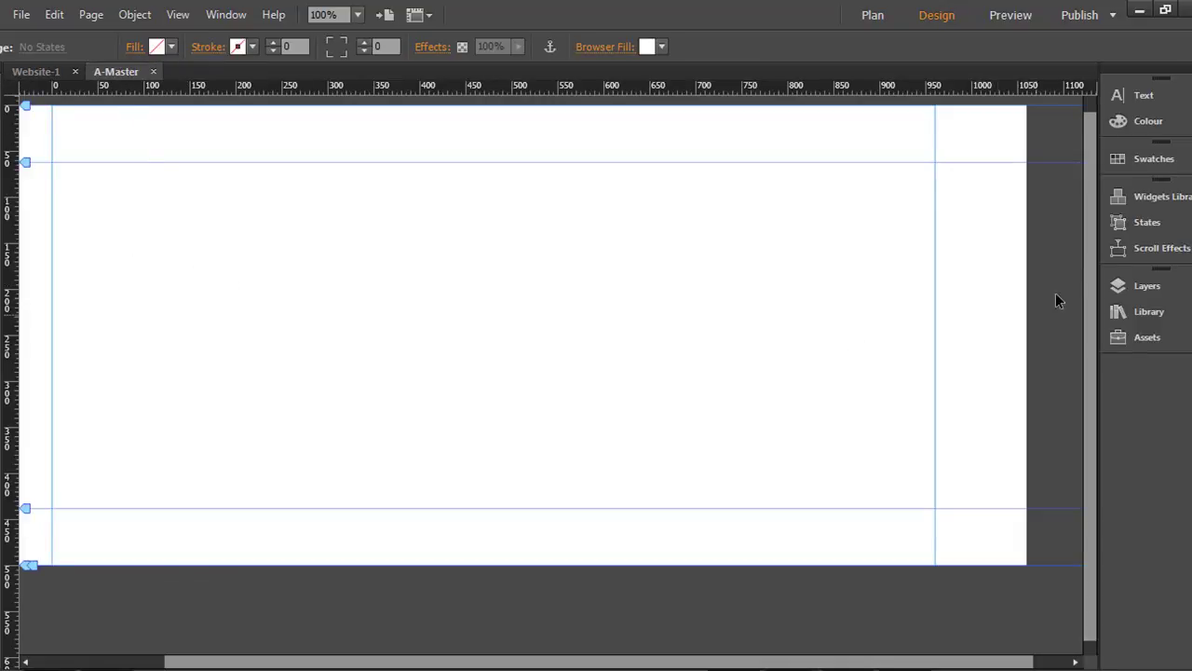
{"action": "left_click_drag", "start_coordinate": [1097, 230], "coordinate": [1090, 209]}
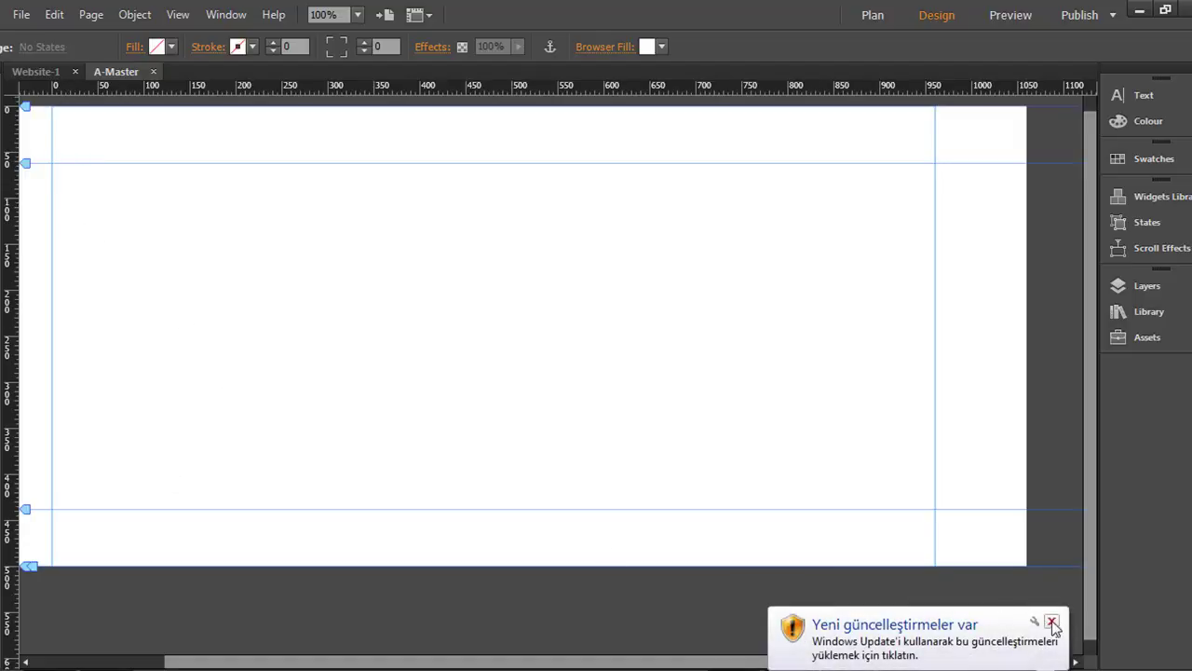
{"action": "left_click", "coordinate": [1052, 621]}
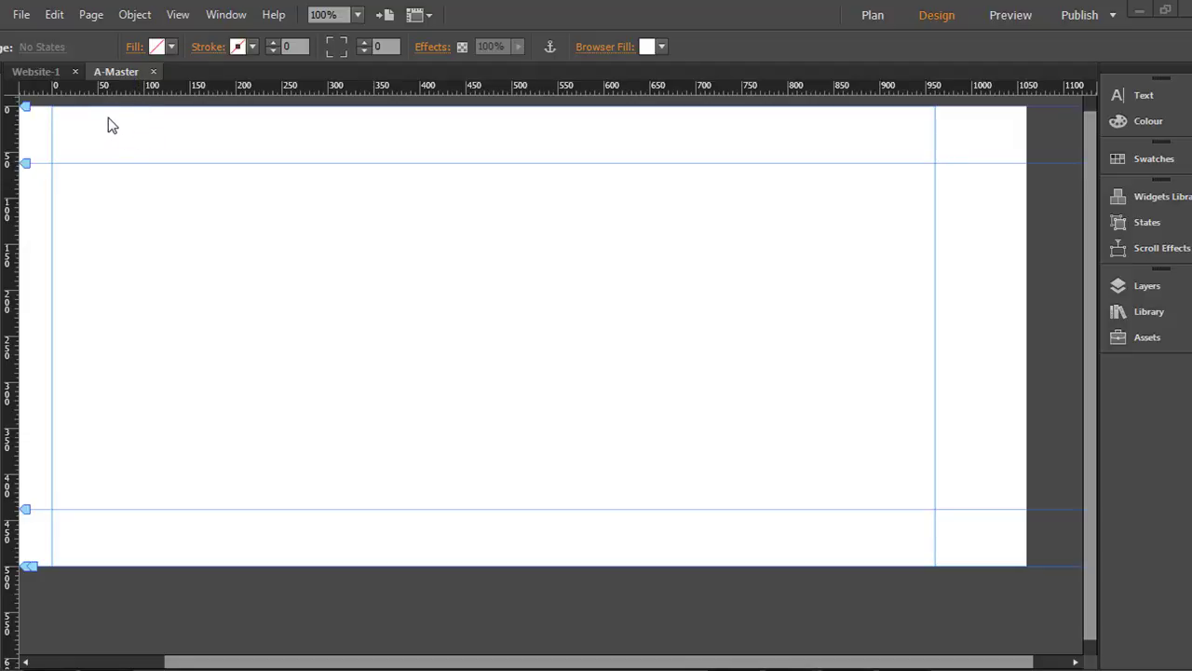
Move the Header guide of the master page down to about 70 px
{"action": "left_click_drag", "start_coordinate": [27, 163], "coordinate": [28, 174]}
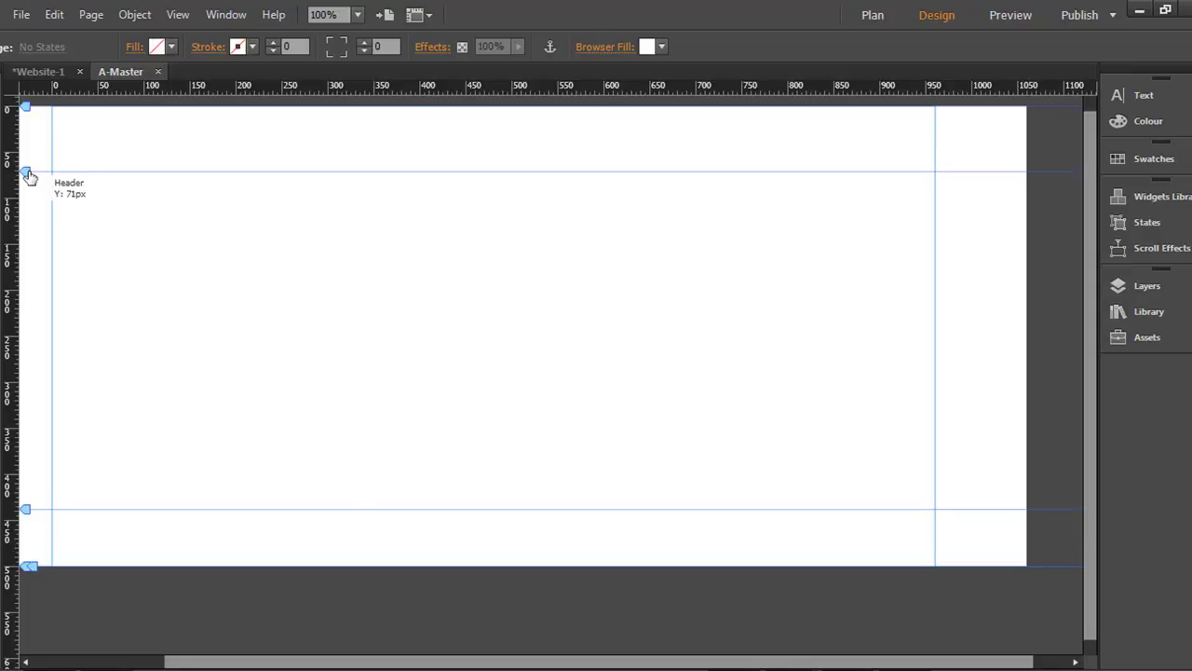
{"action": "left_click_drag", "start_coordinate": [29, 177], "coordinate": [28, 170]}
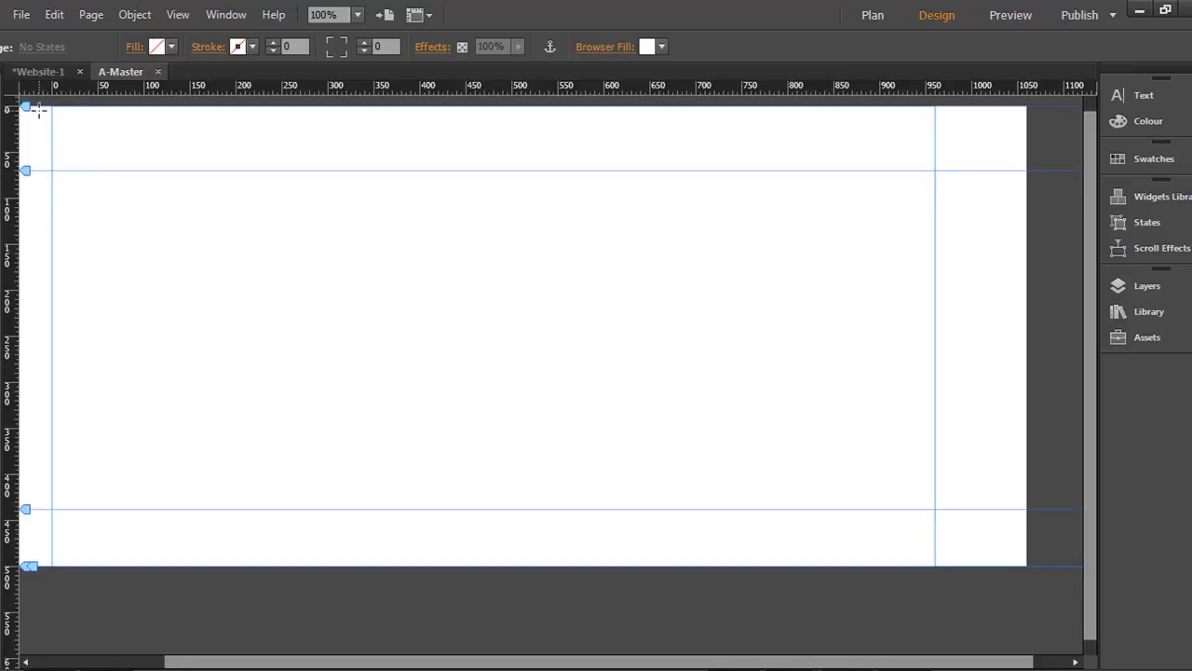
{"action": "left_click_drag", "start_coordinate": [25, 112], "coordinate": [169, 197]}
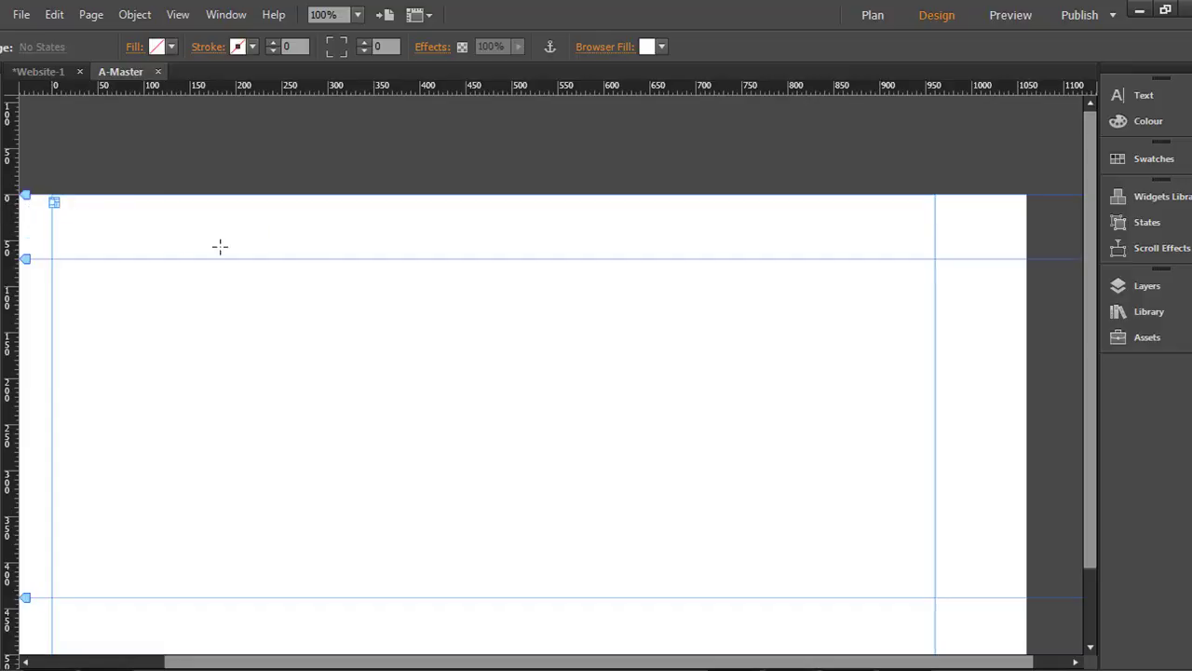
Draw a rectangle about 960 px wide across the header area and fill it with light blue 6DC6FF
{"action": "mouse_move", "coordinate": [51, 198]}
{"action": "left_mouse_down"}
{"action": "mouse_move", "coordinate": [522, 269]}
{"action": "mouse_move", "coordinate": [801, 250]}
{"action": "mouse_move", "coordinate": [935, 259]}
{"action": "left_mouse_up"}
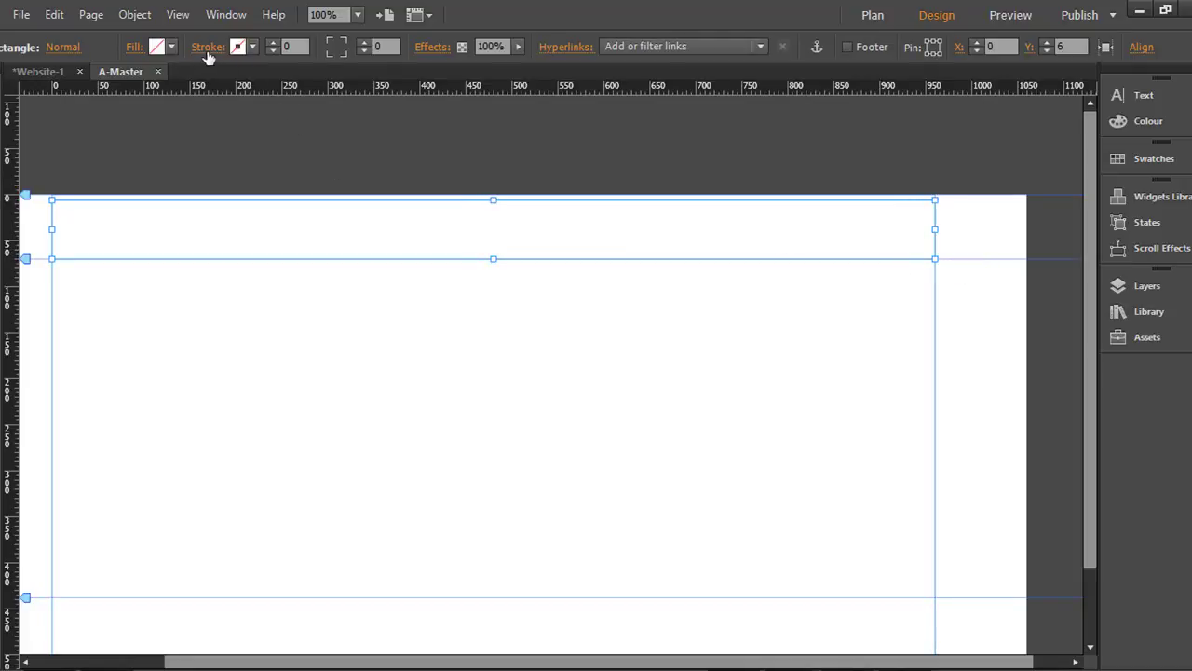
{"action": "left_click", "coordinate": [169, 48]}
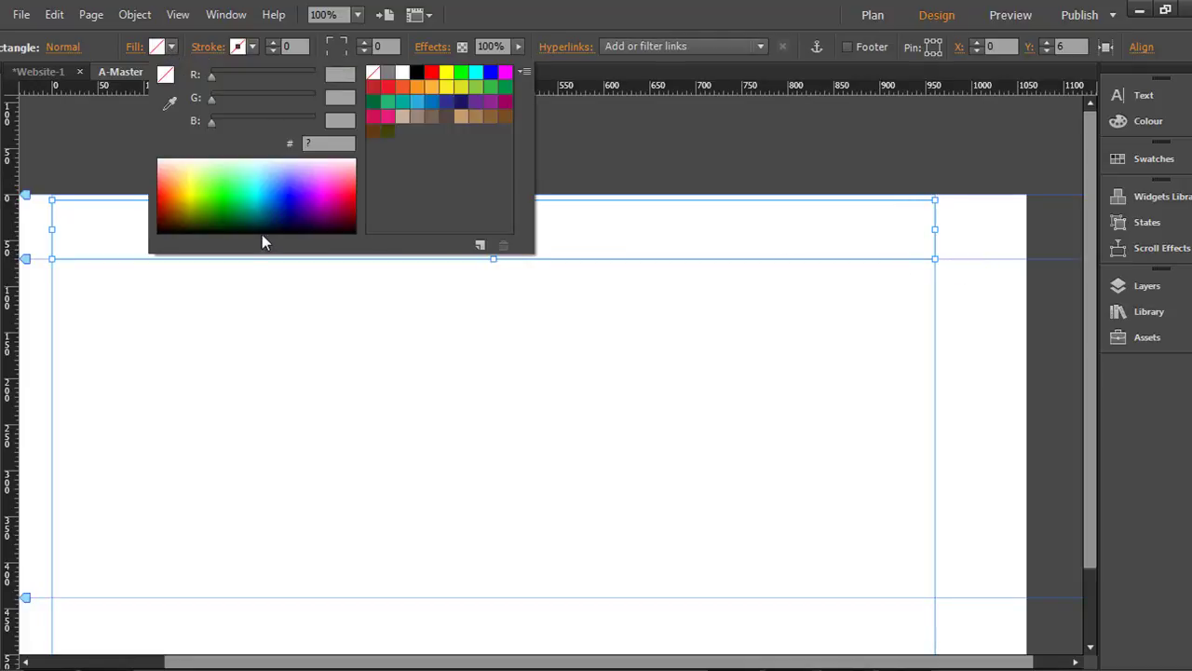
{"action": "left_click", "coordinate": [244, 170]}
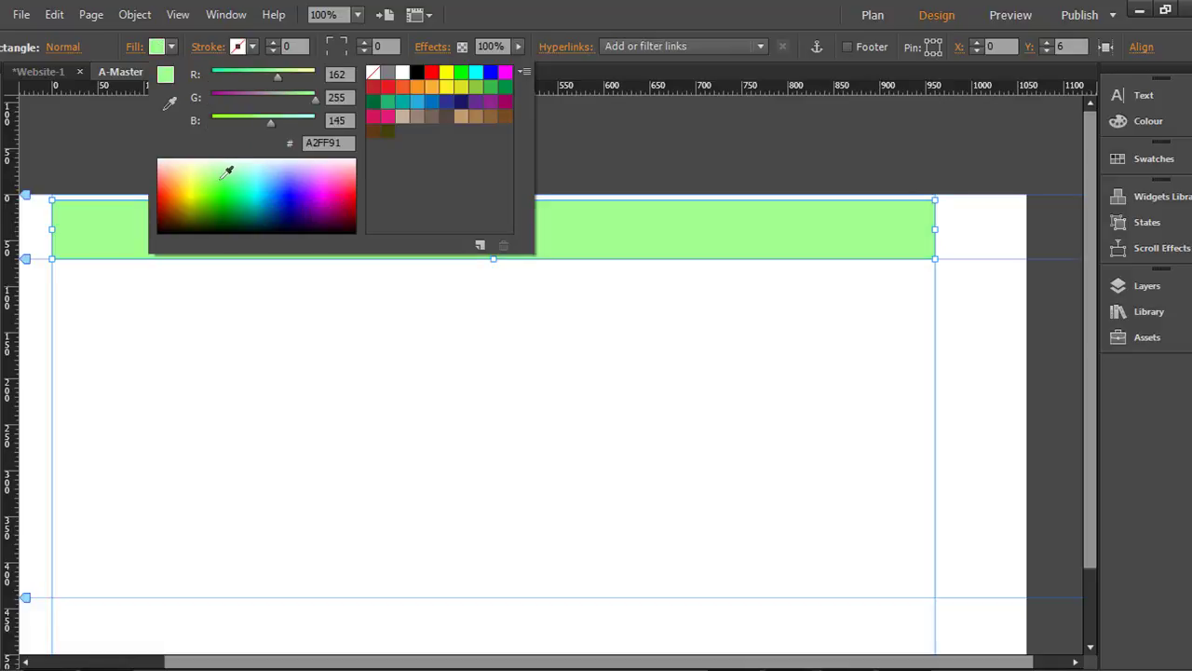
{"action": "left_click", "coordinate": [233, 180]}
{"action": "left_click", "coordinate": [244, 179]}
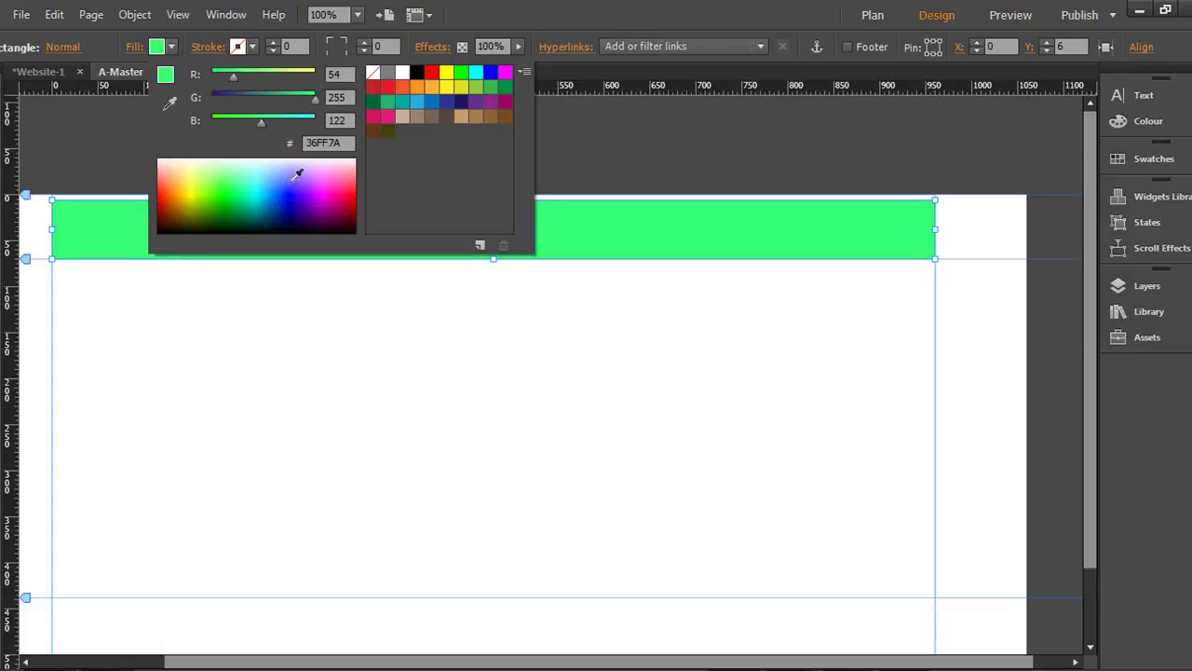
{"action": "left_click", "coordinate": [278, 172]}
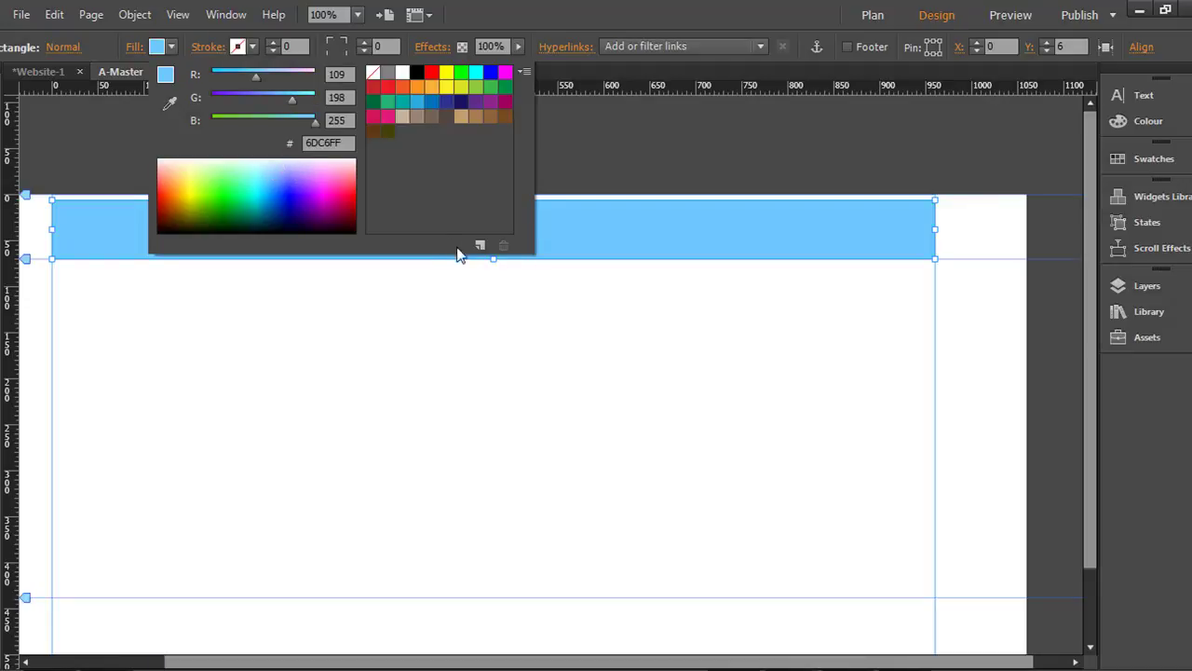
{"action": "left_click", "coordinate": [656, 276]}
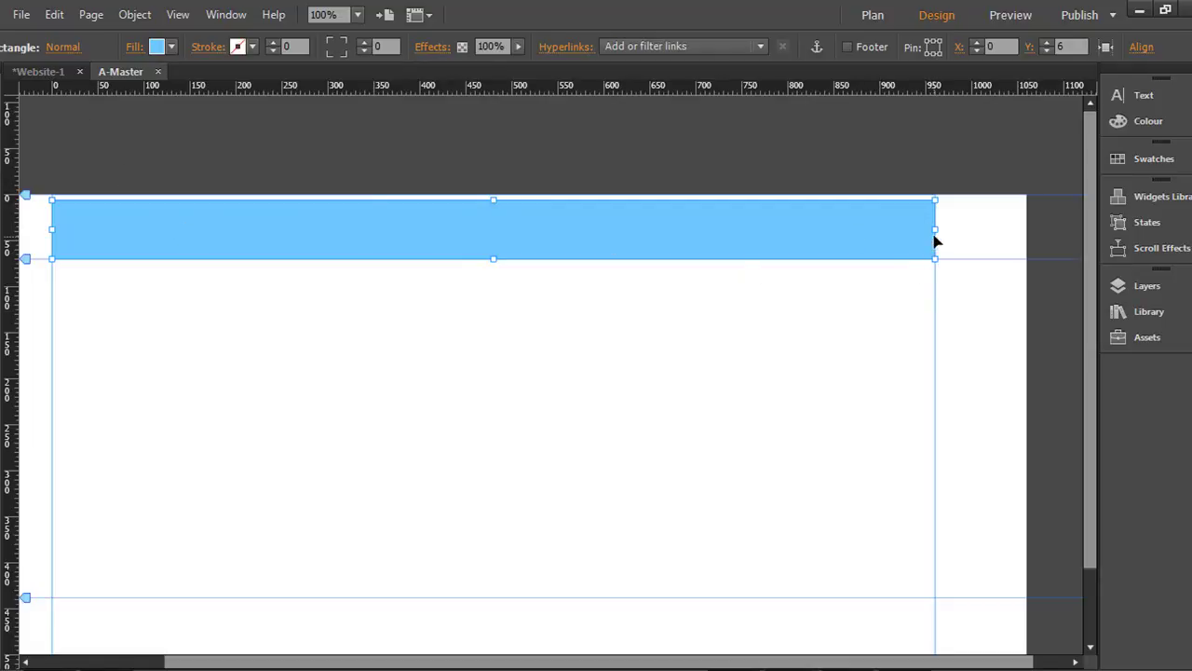
Stretch the blue header rectangle to the page's top edge and to 100% width, with a height of 70 px
{"action": "left_click_drag", "start_coordinate": [935, 231], "coordinate": [1028, 237]}
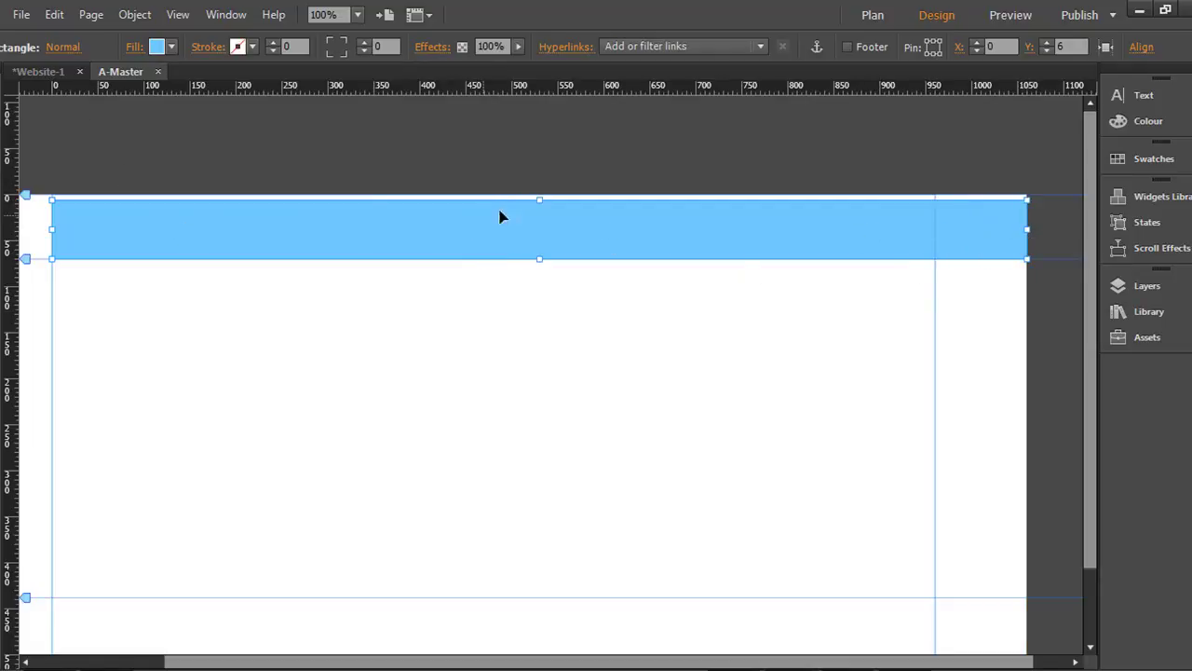
{"action": "left_click_drag", "start_coordinate": [539, 200], "coordinate": [540, 194]}
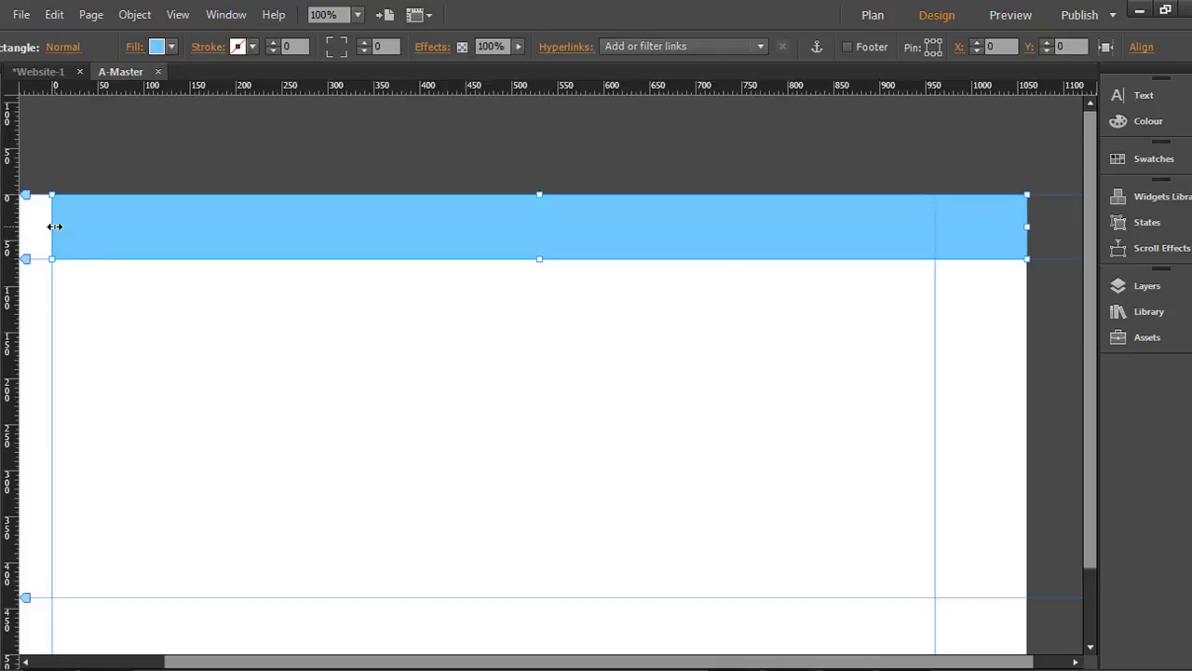
{"action": "left_click_drag", "start_coordinate": [53, 227], "coordinate": [136, 246]}
{"action": "left_click", "coordinate": [458, 319]}
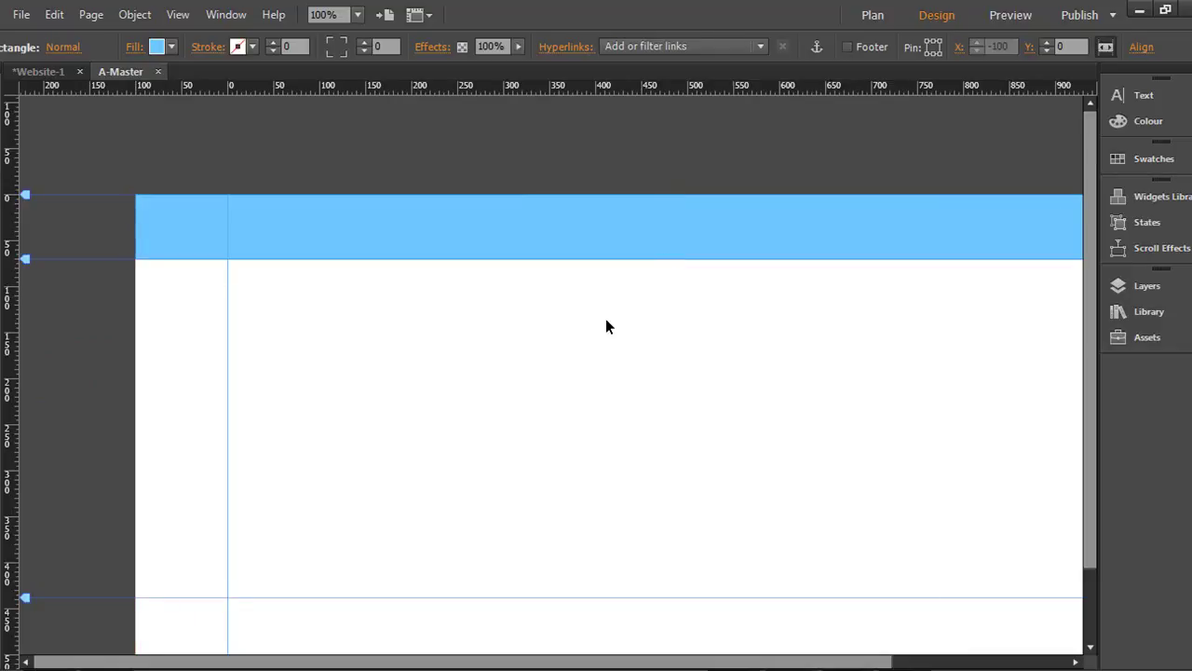
{"action": "left_click", "coordinate": [169, 240]}
{"action": "left_click_drag", "start_coordinate": [136, 226], "coordinate": [136, 228]}
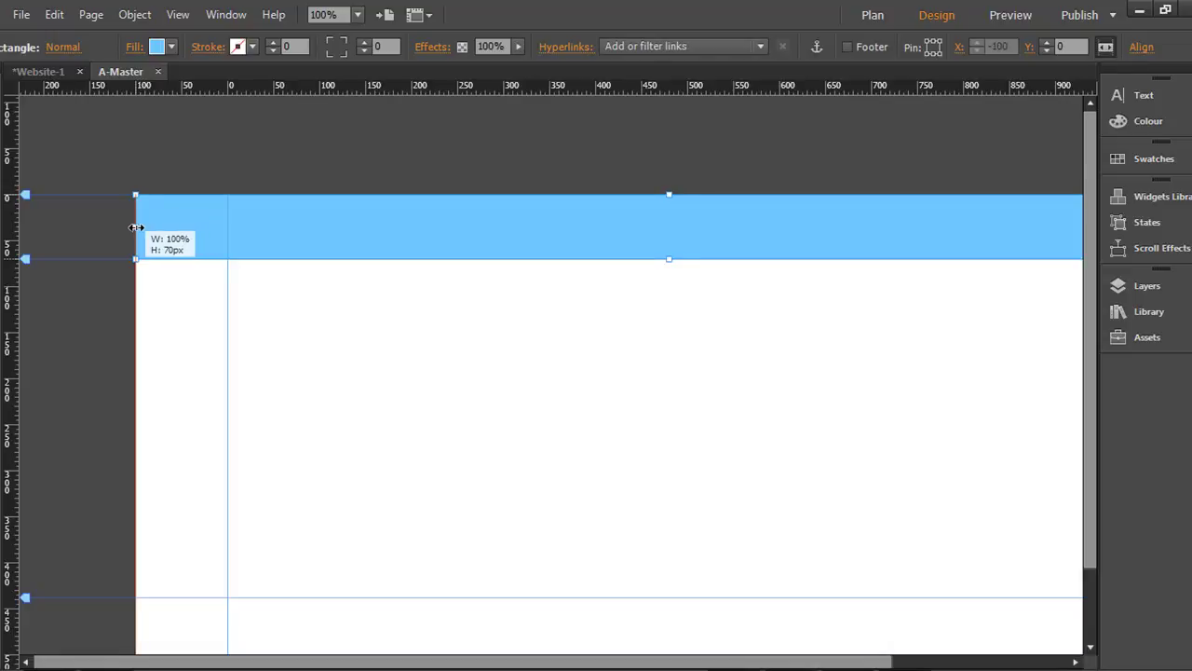
Move the footer guide of the master page up to about 400 px
{"action": "scroll", "coordinate": [677, 307], "scroll_direction": "down", "scroll_amount": 3}
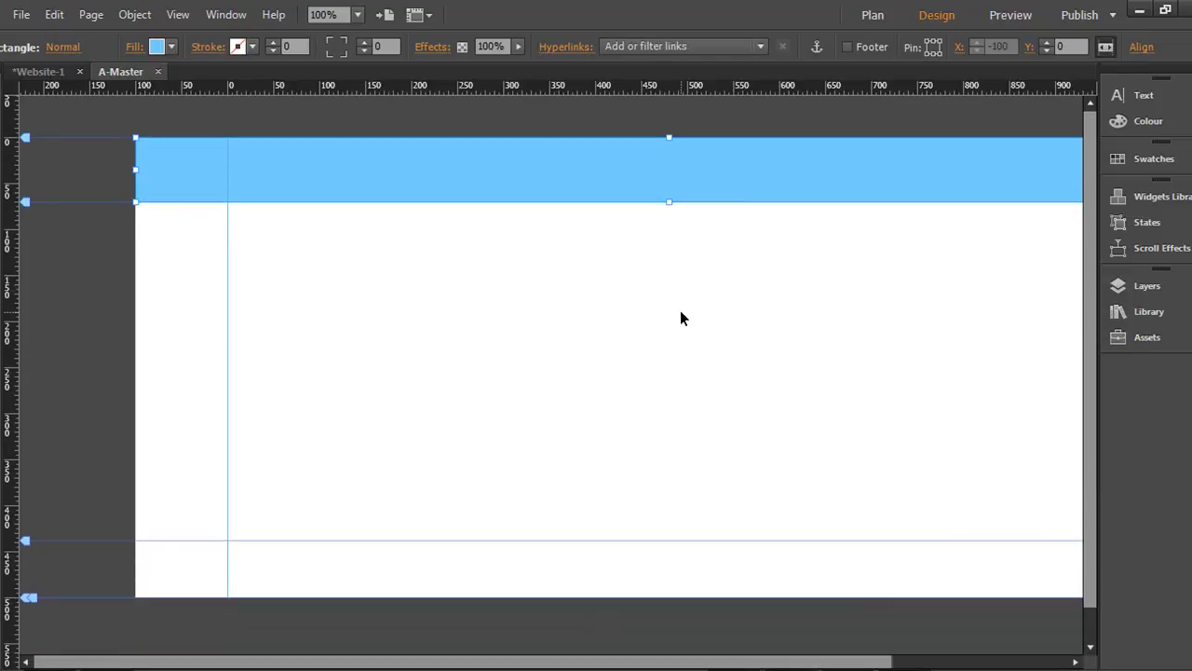
{"action": "scroll", "coordinate": [735, 394], "scroll_direction": "down", "scroll_amount": 1}
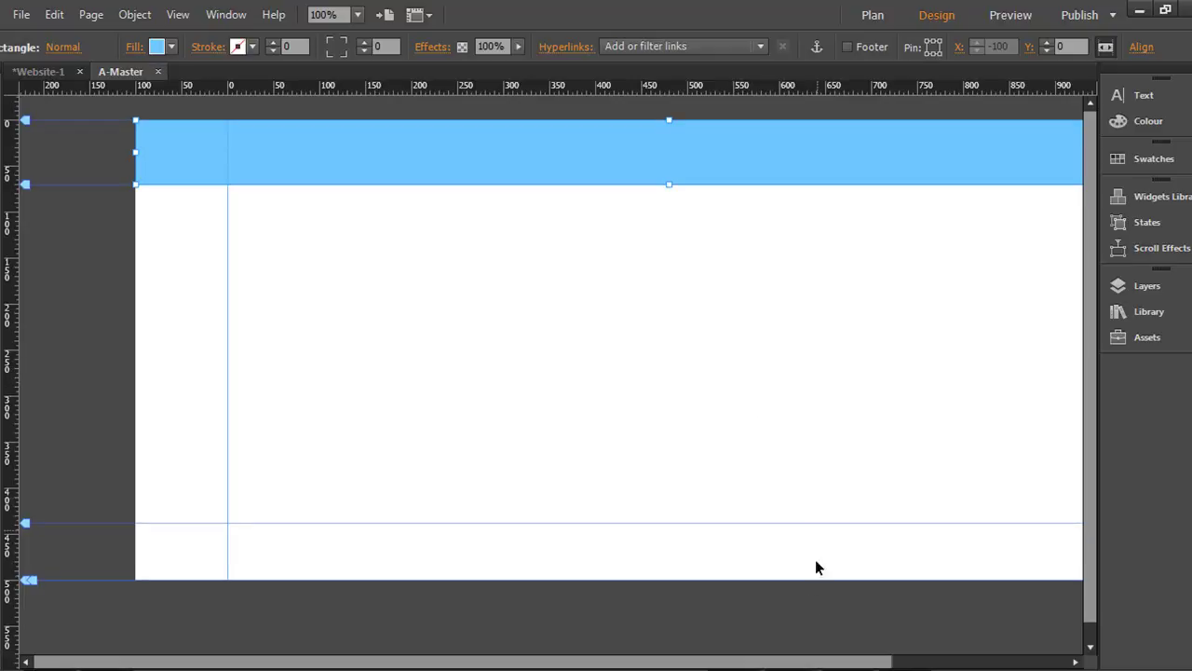
{"action": "left_click_drag", "start_coordinate": [811, 662], "coordinate": [885, 656]}
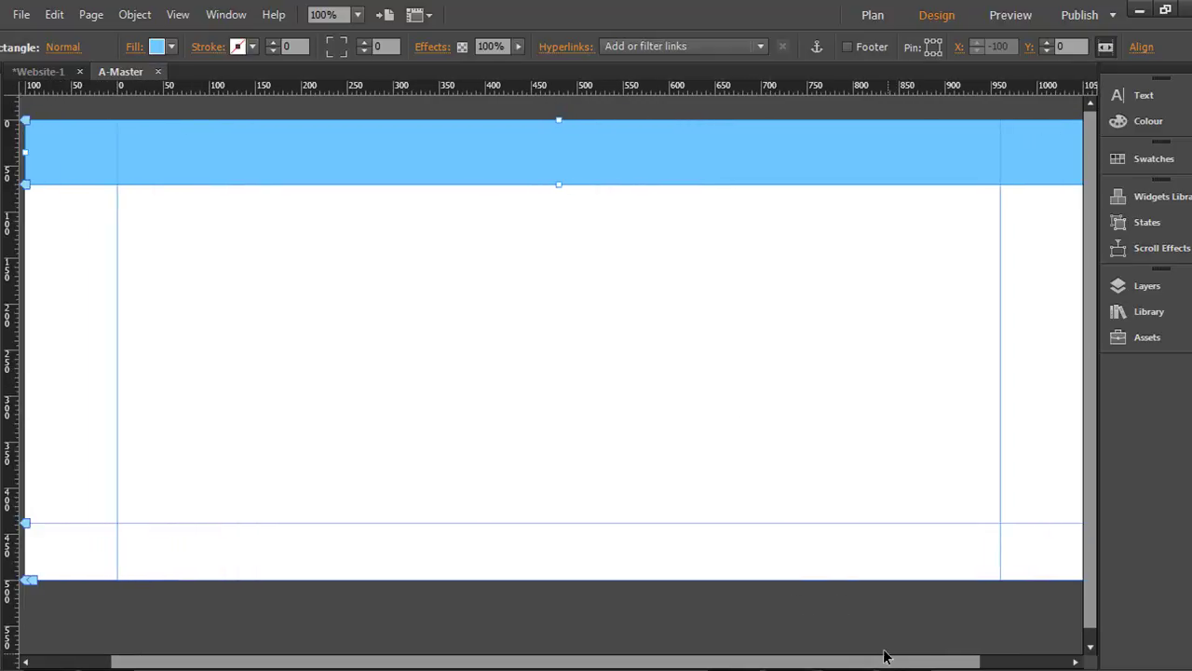
{"action": "left_click", "coordinate": [687, 621]}
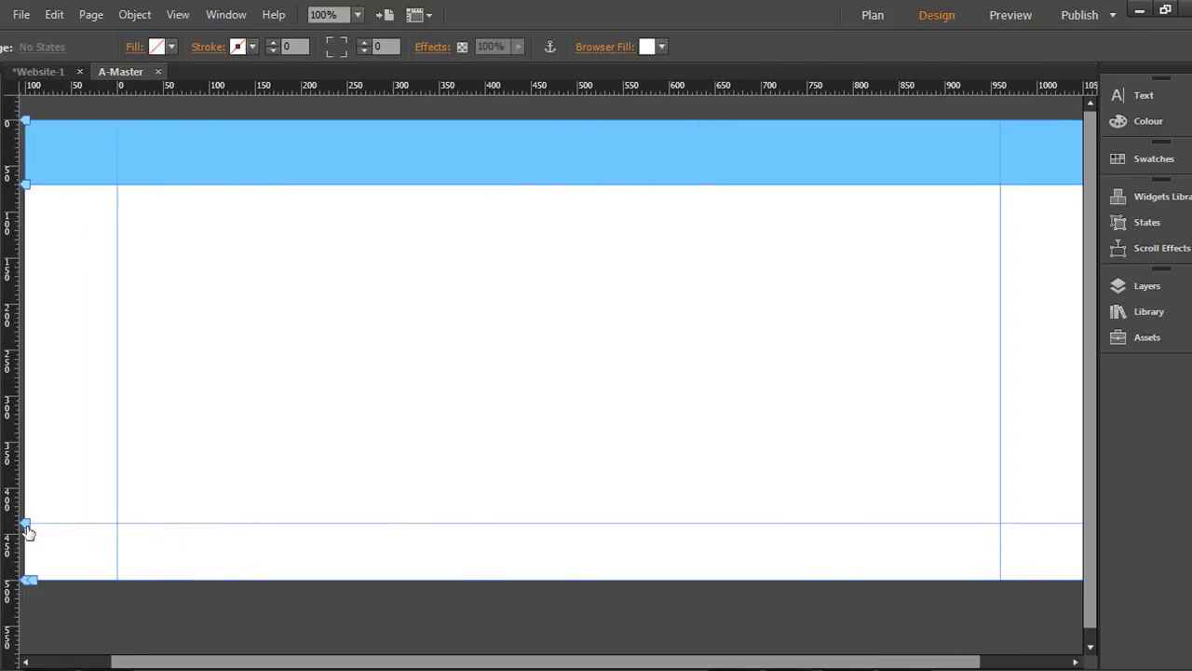
{"action": "left_click_drag", "start_coordinate": [28, 530], "coordinate": [25, 494]}
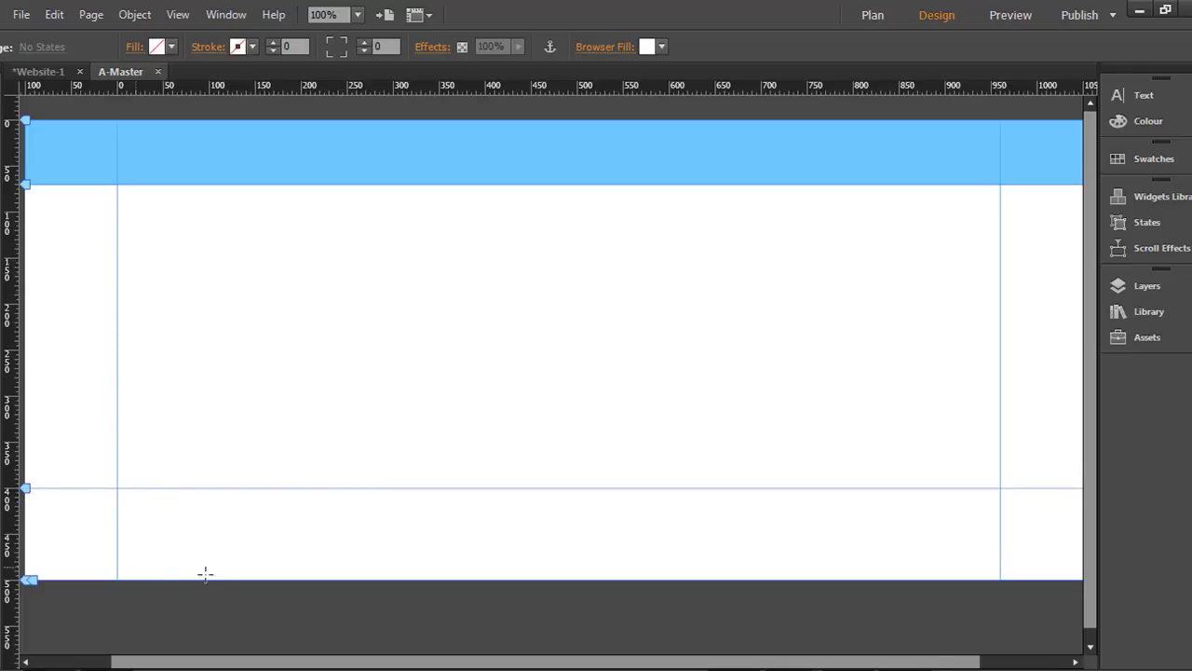
Draw a rectangle about 100 px high across the footer area and fill it with light purple C68BFF
{"action": "mouse_move", "coordinate": [117, 488]}
{"action": "left_mouse_down"}
{"action": "mouse_move", "coordinate": [453, 567]}
{"action": "mouse_move", "coordinate": [1006, 556]}
{"action": "mouse_move", "coordinate": [987, 579]}
{"action": "left_mouse_up"}
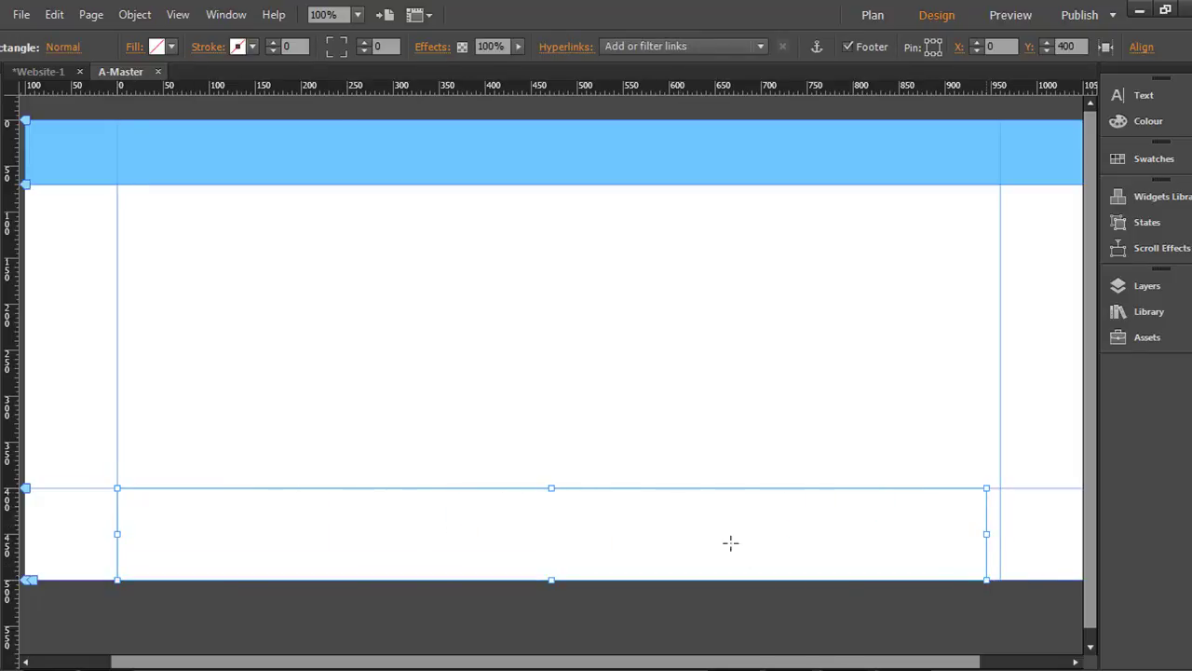
{"action": "left_click", "coordinate": [171, 48]}
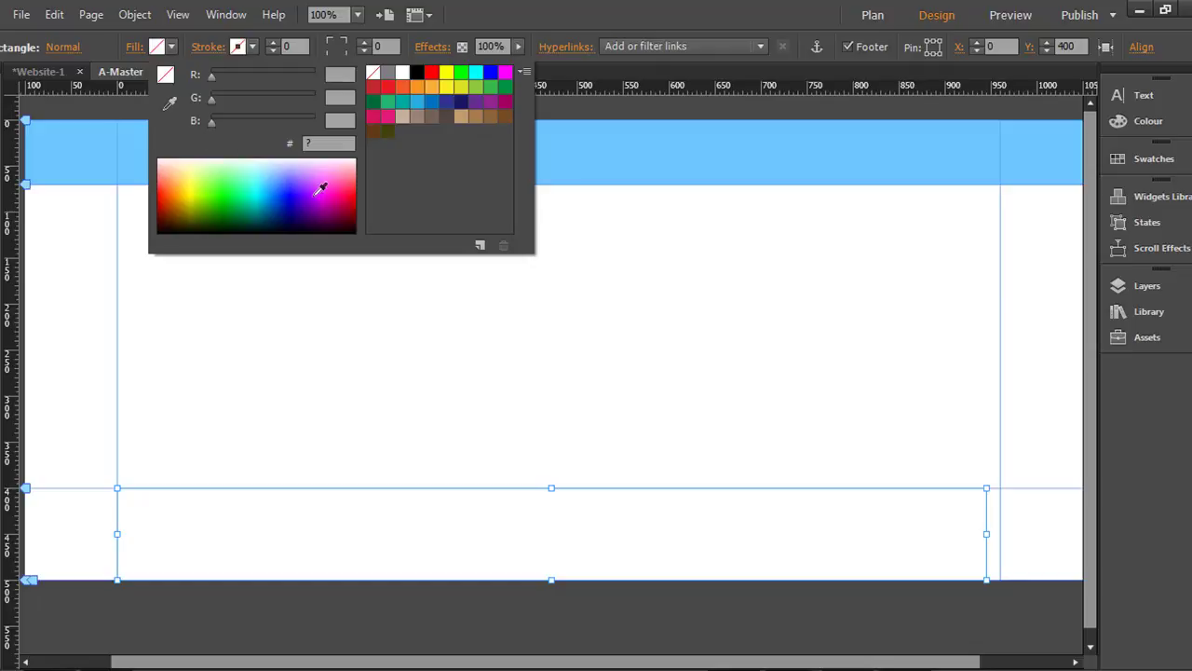
{"action": "left_click", "coordinate": [315, 167]}
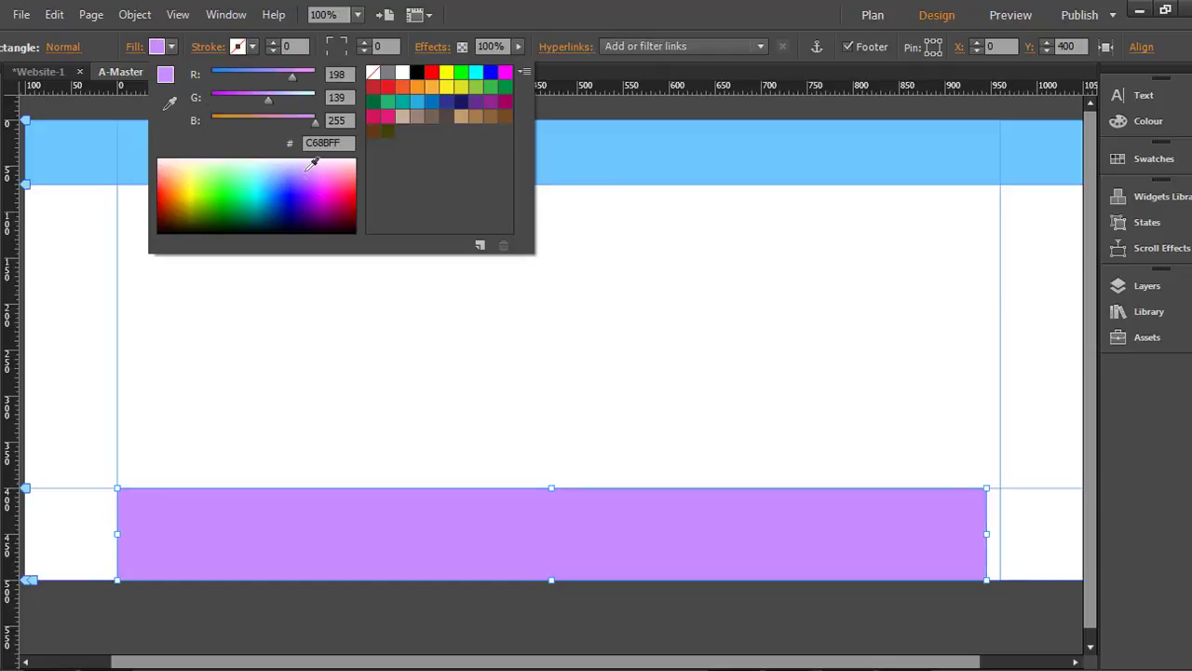
Change the footer rectangle's fill to the greyish brown swatch 736357
{"action": "left_click", "coordinate": [313, 163]}
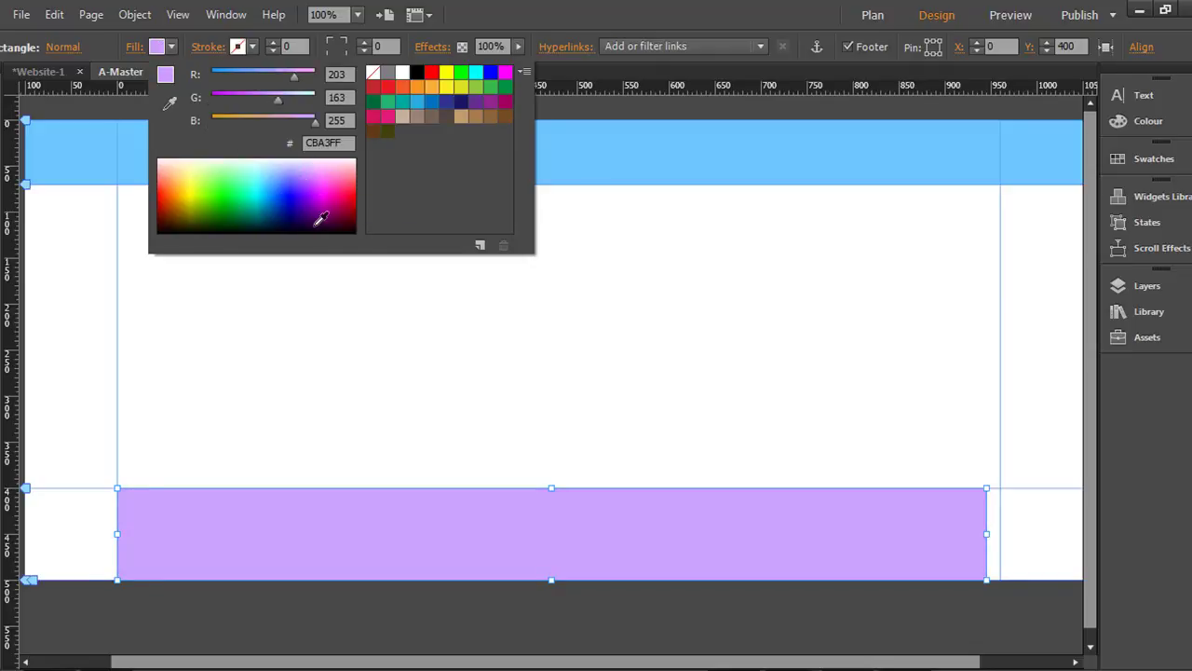
{"action": "left_click", "coordinate": [319, 215]}
{"action": "left_click", "coordinate": [314, 201]}
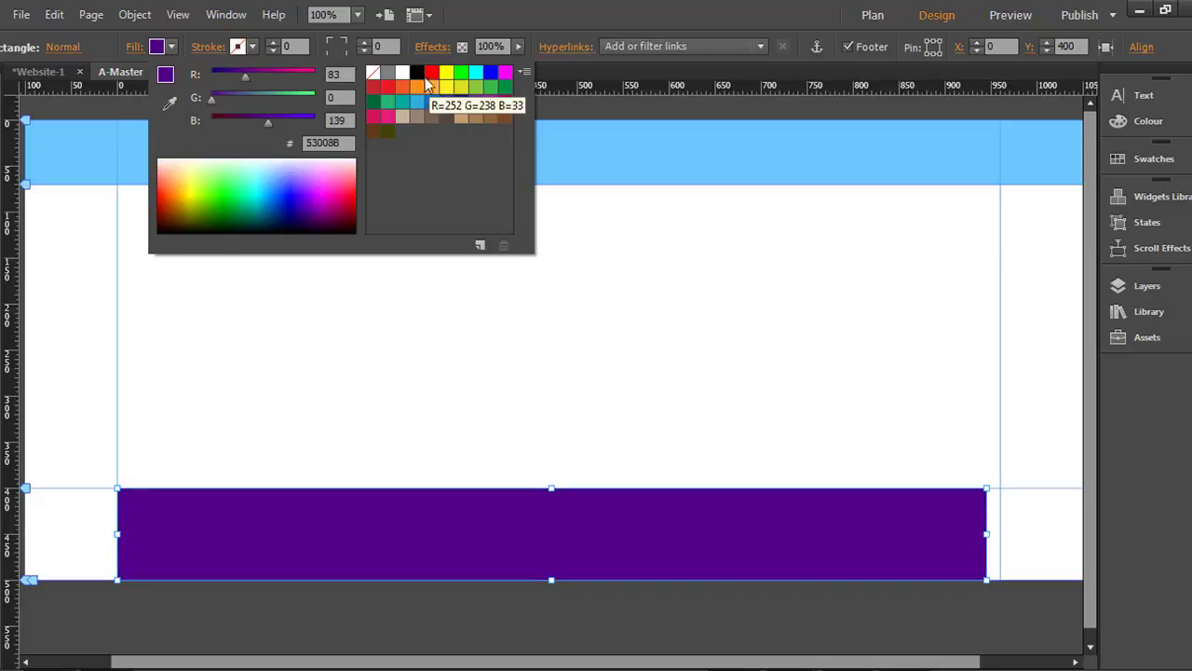
{"action": "left_click", "coordinate": [390, 78]}
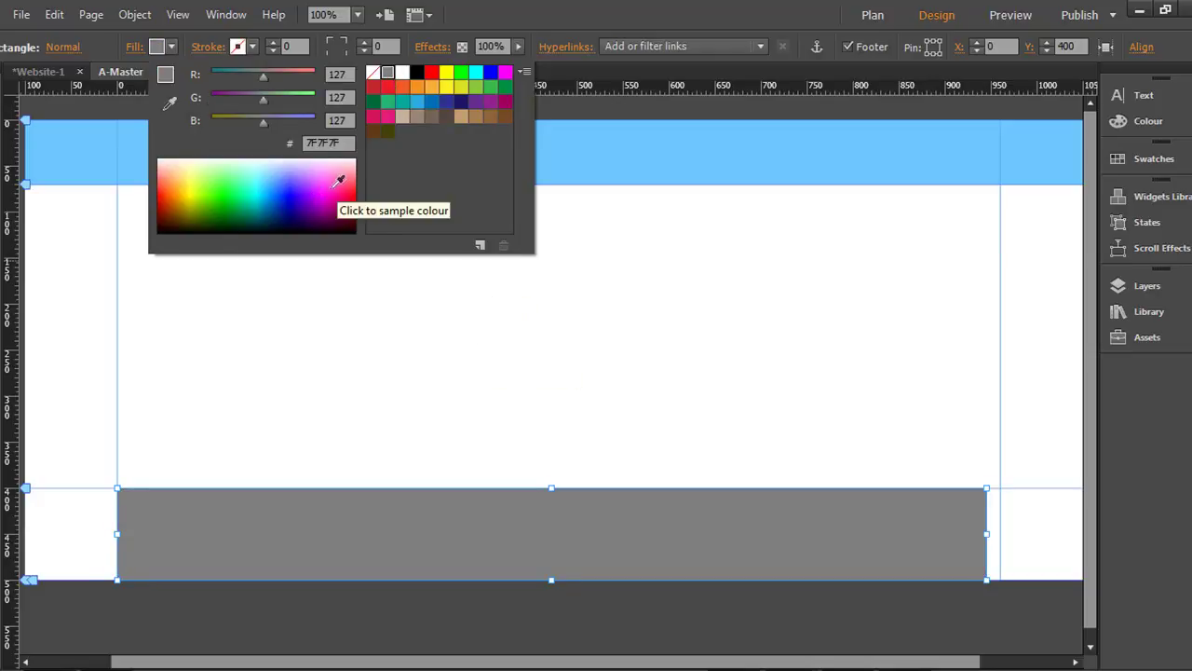
{"action": "left_click", "coordinate": [475, 115]}
{"action": "left_click", "coordinate": [490, 117]}
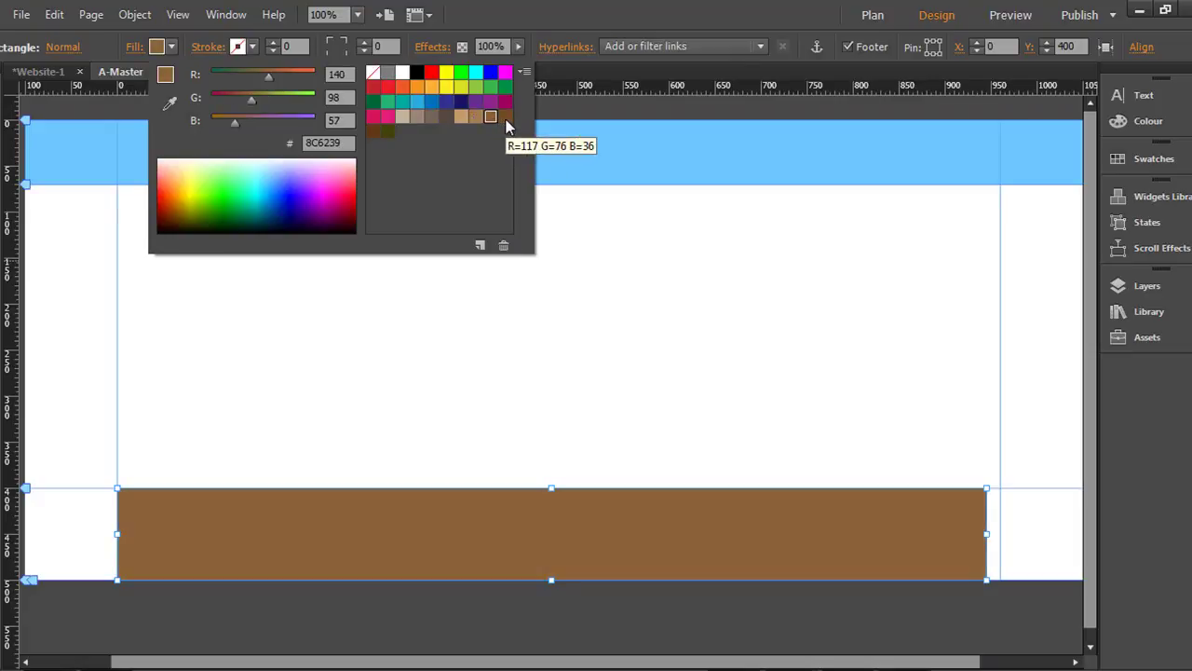
{"action": "left_click", "coordinate": [505, 117]}
{"action": "left_click", "coordinate": [422, 121]}
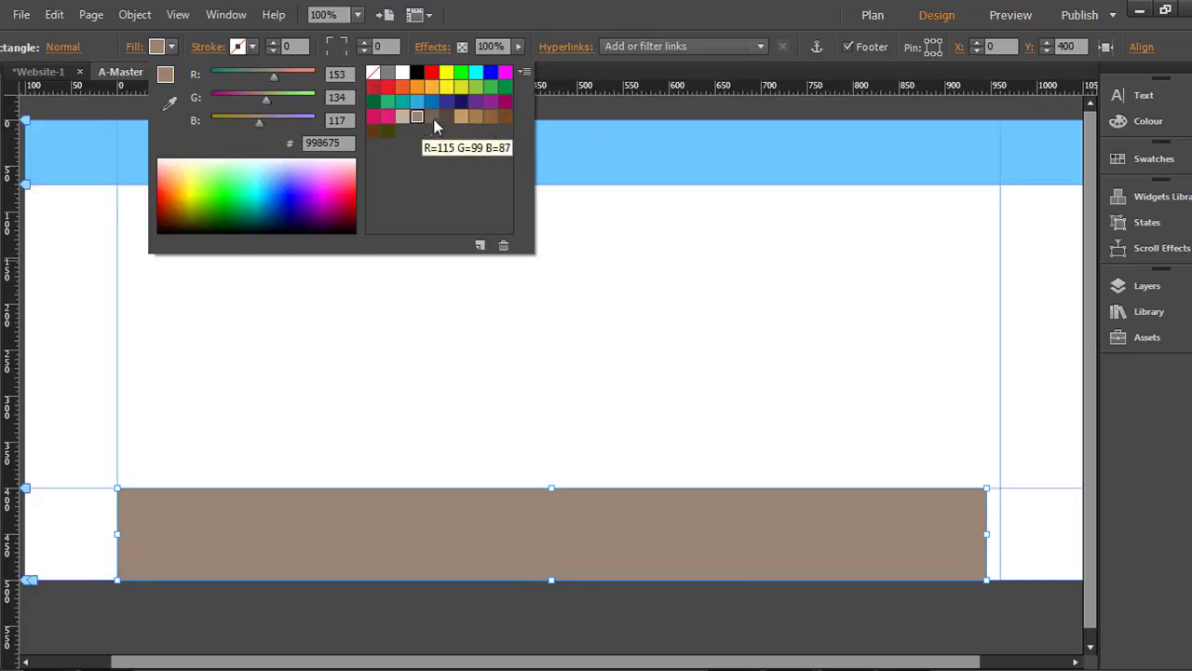
{"action": "left_click", "coordinate": [431, 118]}
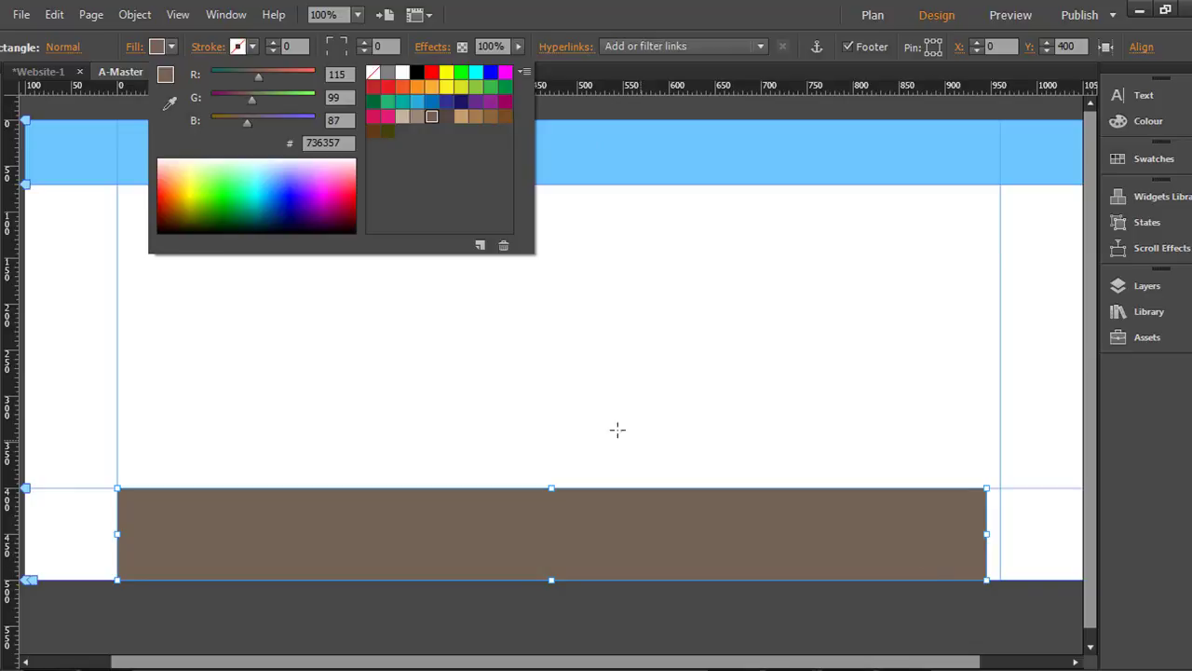
Stretch the brown footer rectangle to both side edges of the page so it spans 100% of the width
{"action": "left_click", "coordinate": [985, 533]}
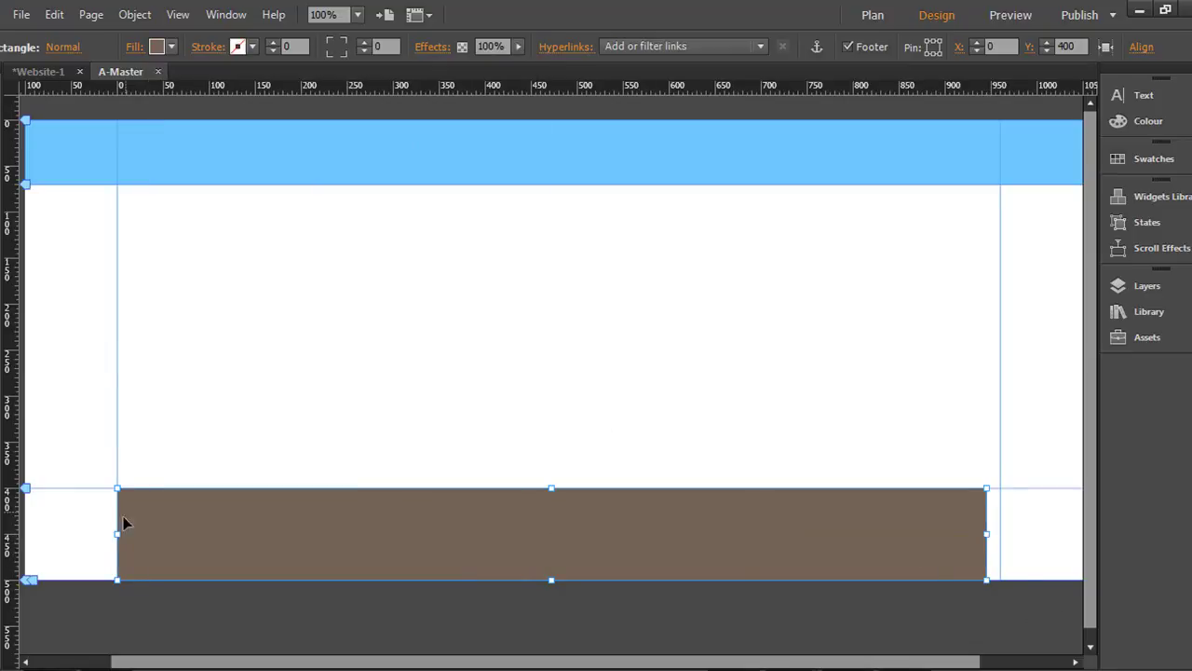
{"action": "mouse_move", "coordinate": [117, 534]}
{"action": "left_mouse_down"}
{"action": "mouse_move", "coordinate": [34, 535]}
{"action": "mouse_move", "coordinate": [125, 556]}
{"action": "left_mouse_up"}
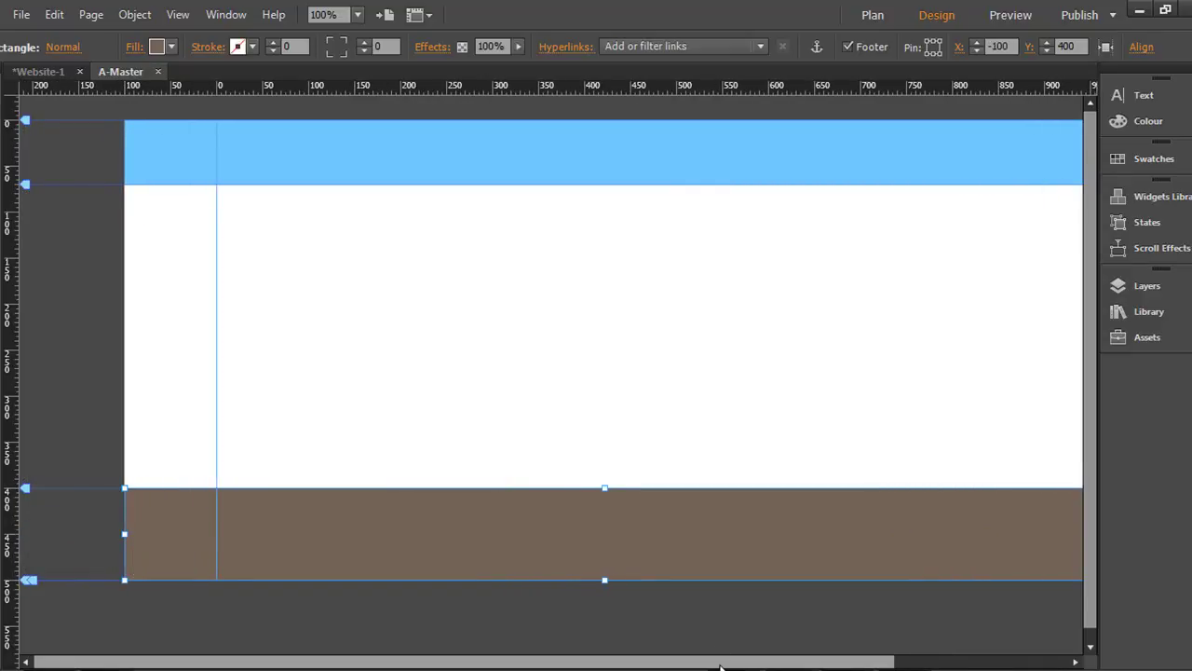
{"action": "left_click_drag", "start_coordinate": [720, 663], "coordinate": [884, 664]}
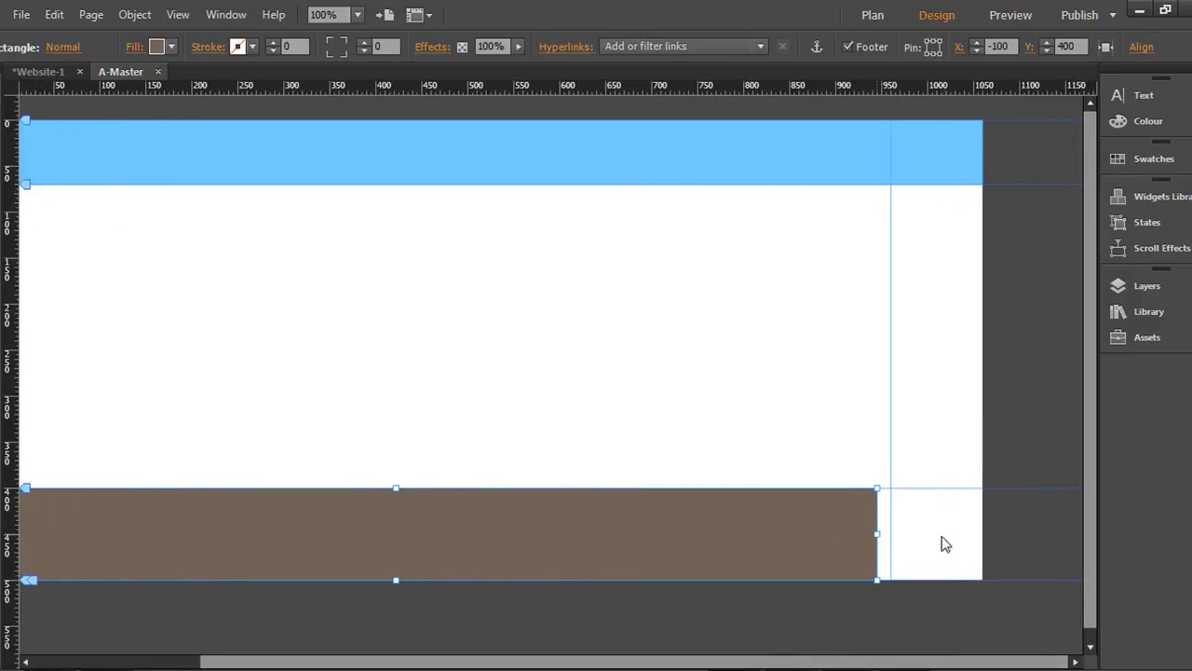
{"action": "left_click_drag", "start_coordinate": [945, 543], "coordinate": [982, 548]}
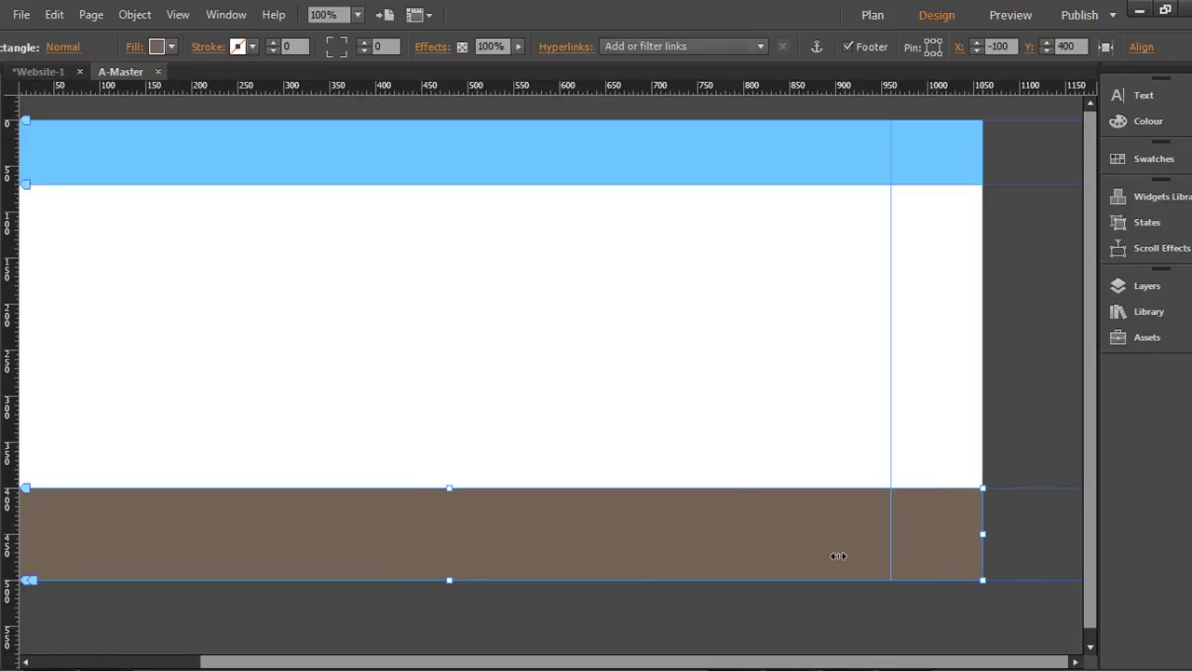
Bring logo.png from the muse-website folder onto the A-Master page near the header
{"action": "left_click_drag", "start_coordinate": [881, 663], "coordinate": [729, 629]}
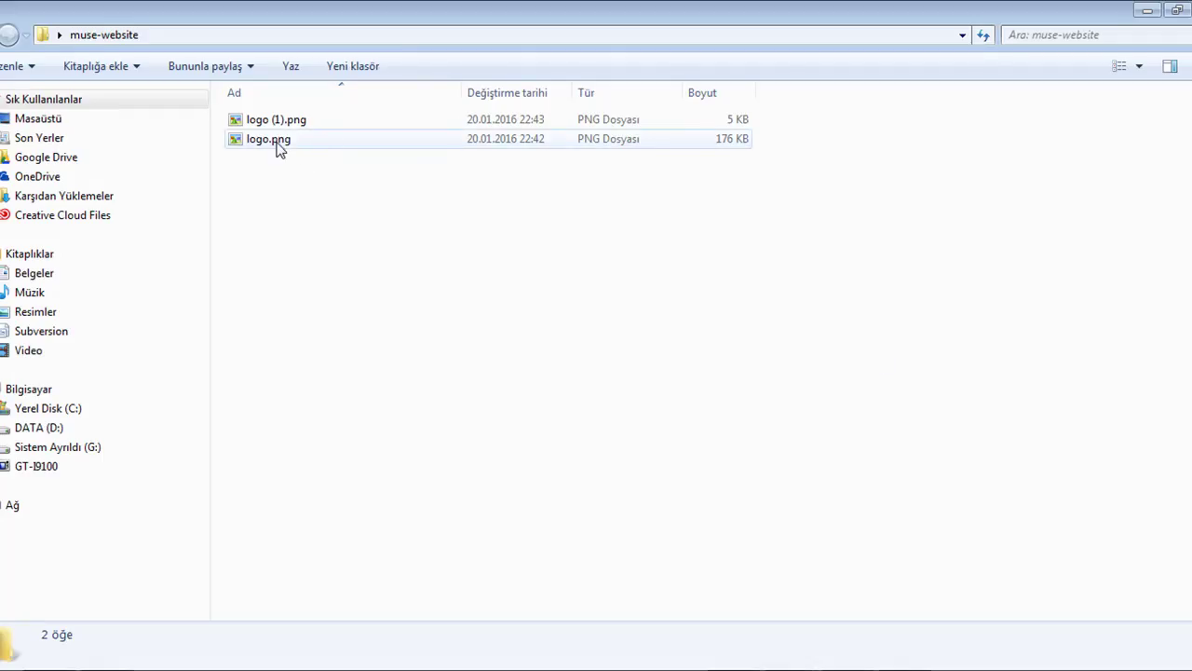
{"action": "mouse_move", "coordinate": [262, 143]}
{"action": "left_mouse_down"}
{"action": "mouse_move", "coordinate": [307, 234]}
{"action": "mouse_move", "coordinate": [243, 147]}
{"action": "left_mouse_up"}
{"action": "key", "text": "alt+Tab"}
{"action": "left_click", "coordinate": [243, 139]}
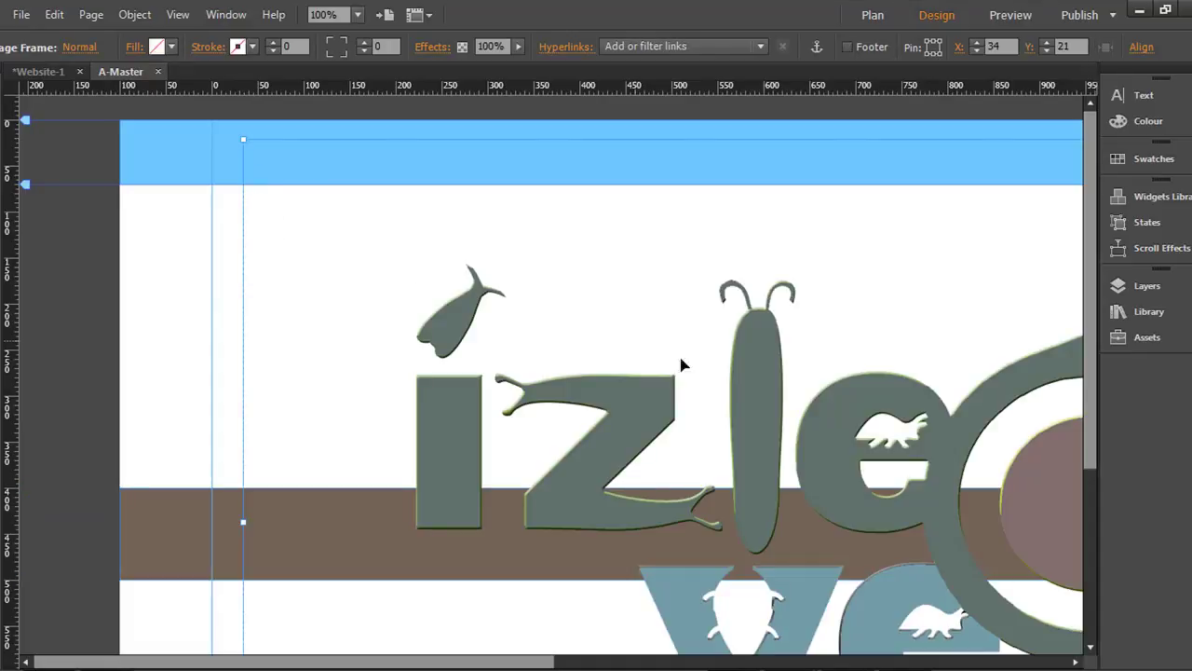
Scale the placed logo down to about 90 px wide and position it in the blue header beside the first column guide
{"action": "left_click_drag", "start_coordinate": [242, 136], "coordinate": [746, 447]}
{"action": "key", "text": "ctrl+z"}
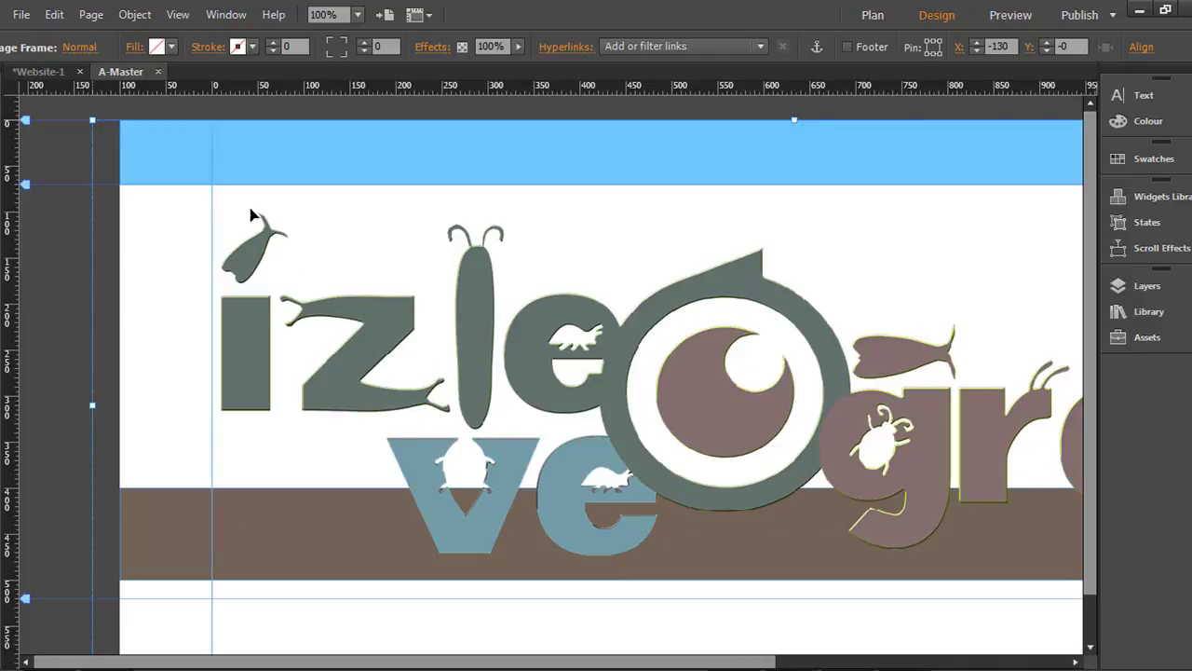
{"action": "key", "text": "ctrl+z"}
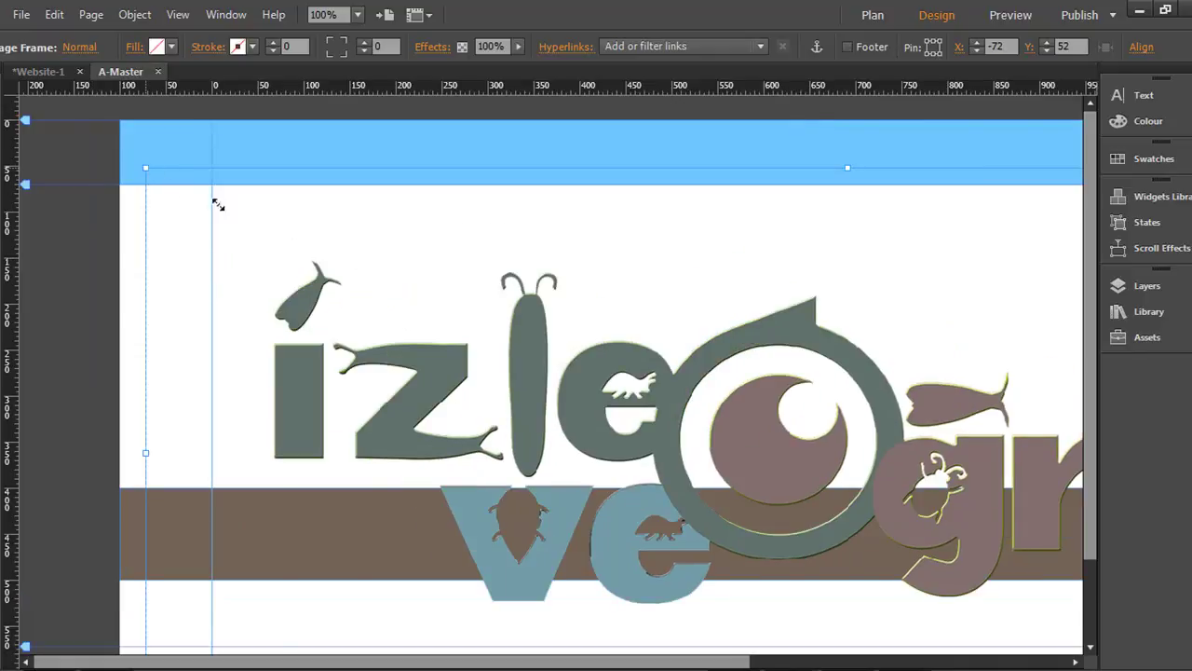
{"action": "left_click_drag", "start_coordinate": [217, 204], "coordinate": [942, 491]}
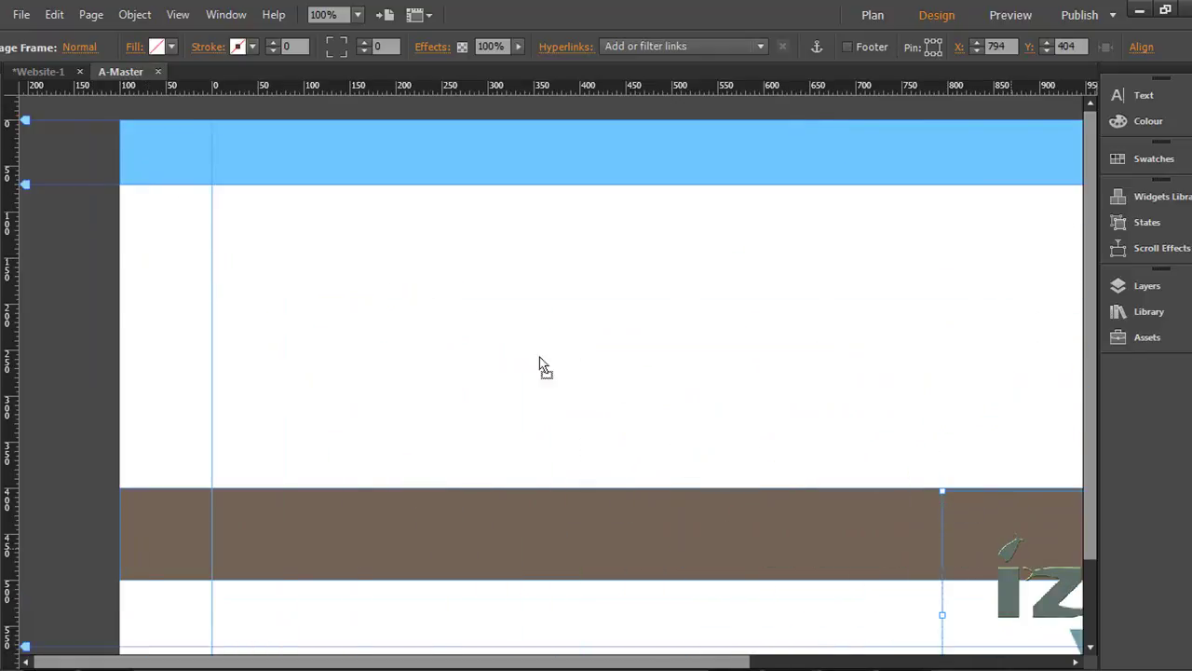
{"action": "key", "text": "ctrl+z"}
{"action": "left_click_drag", "start_coordinate": [619, 373], "coordinate": [260, 156]}
{"action": "key", "text": "ctrl+z"}
{"action": "left_click", "coordinate": [270, 485]}
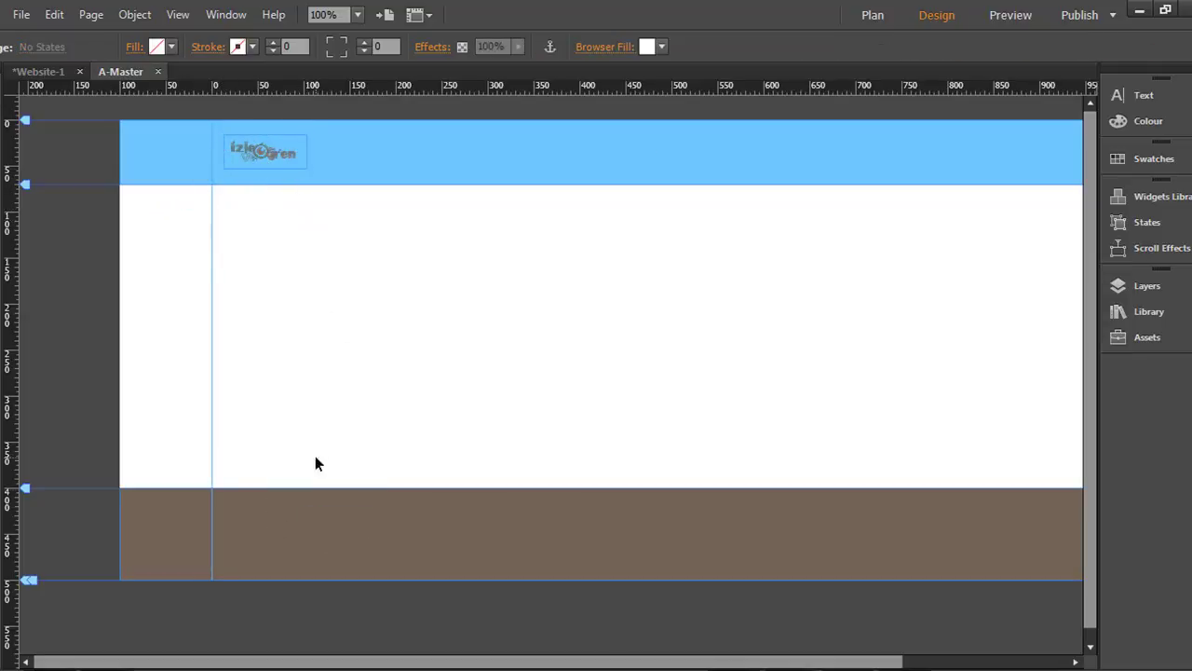
Place logo (1).png from the muse-website folder in the brown footer at about X 13, Y 440
{"action": "key", "text": "alt+Tab"}
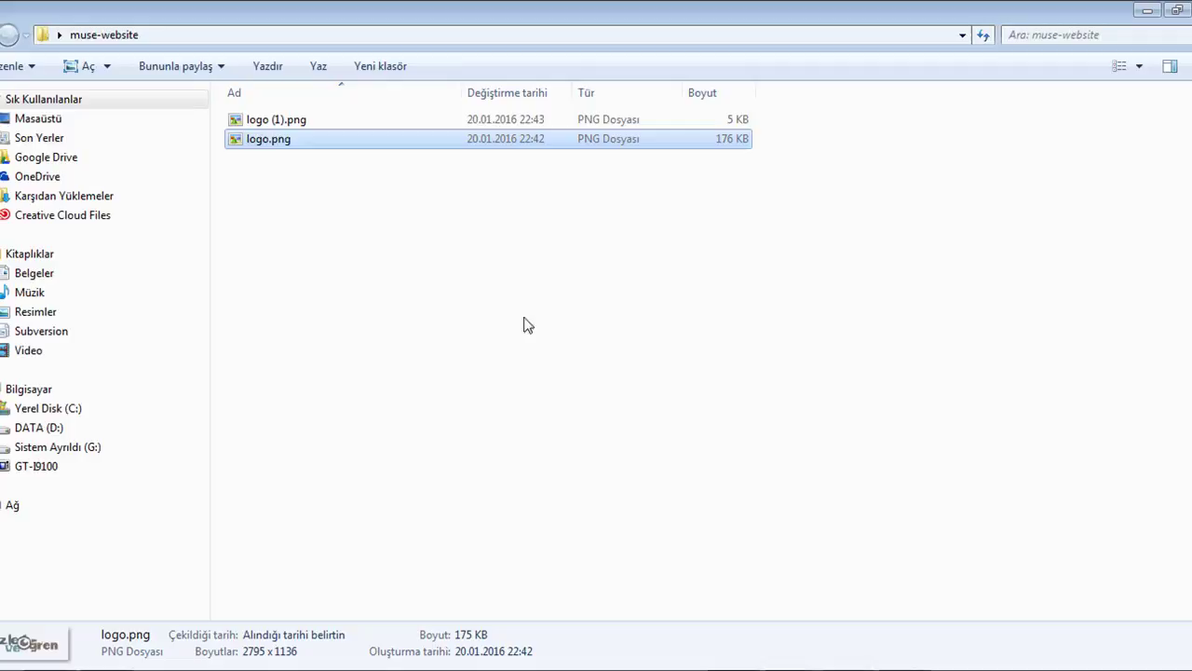
{"action": "left_click", "coordinate": [270, 121]}
{"action": "key", "text": "alt+Tab"}
{"action": "left_click_drag", "start_coordinate": [270, 122], "coordinate": [387, 392]}
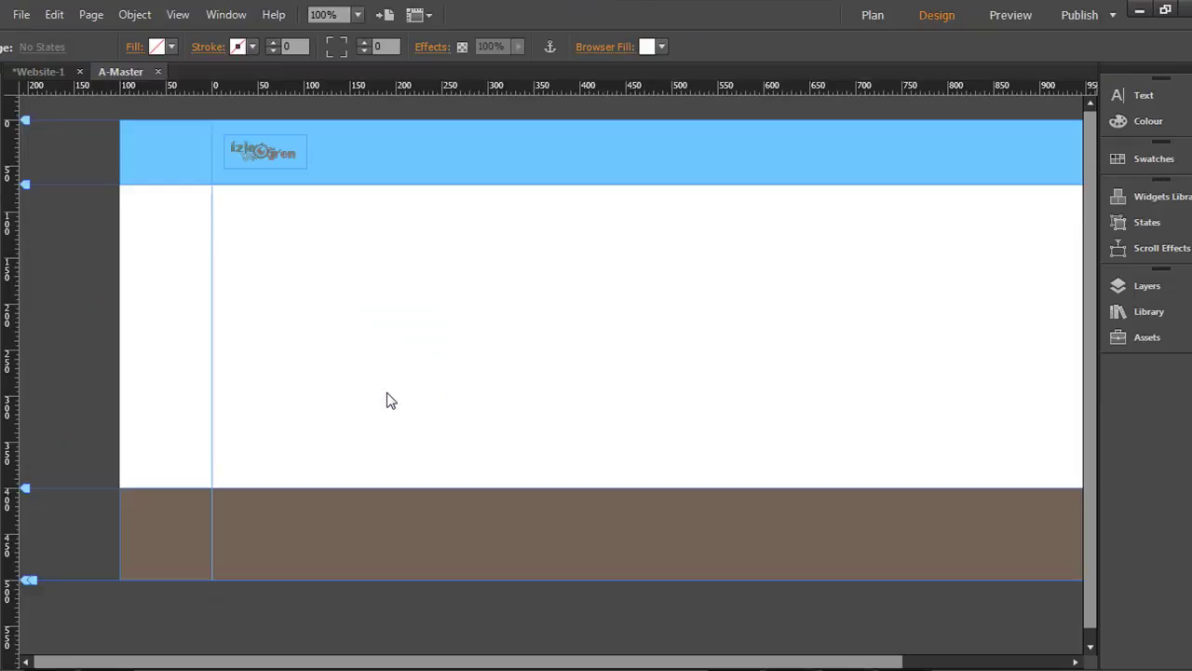
{"action": "left_click", "coordinate": [224, 528]}
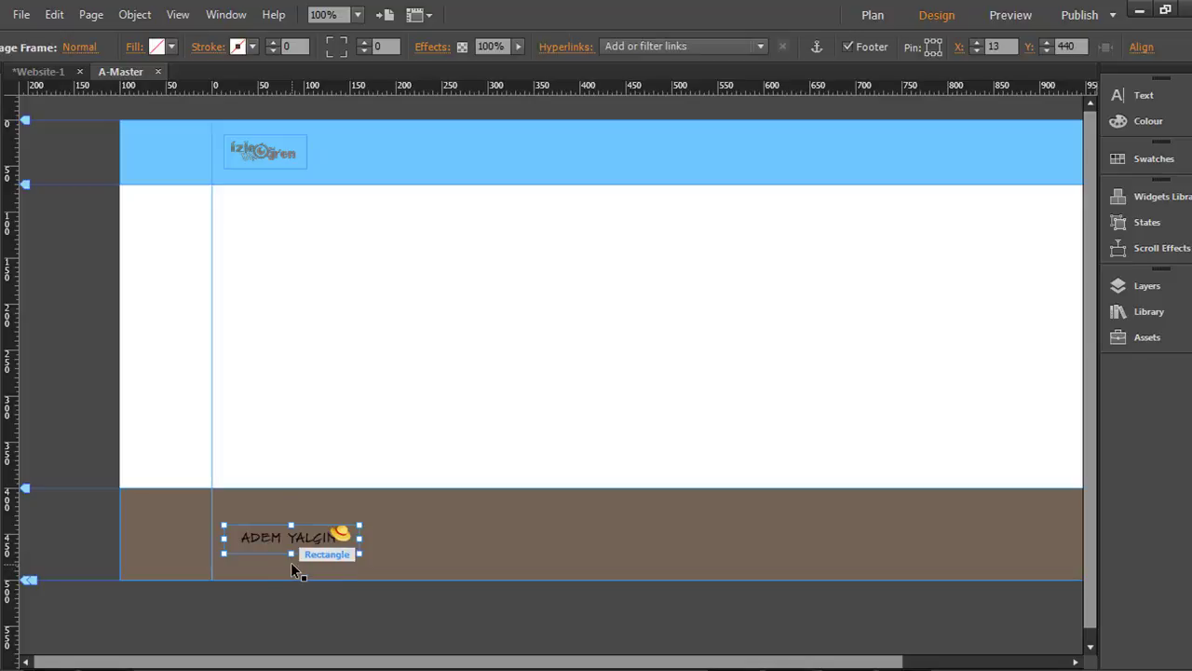
Shrink the footer logo to about 115 px wide and move it to X 8, Y 470, near the footer's lower edge
{"action": "left_click", "coordinate": [357, 550]}
{"action": "left_click_drag", "start_coordinate": [358, 553], "coordinate": [287, 568]}
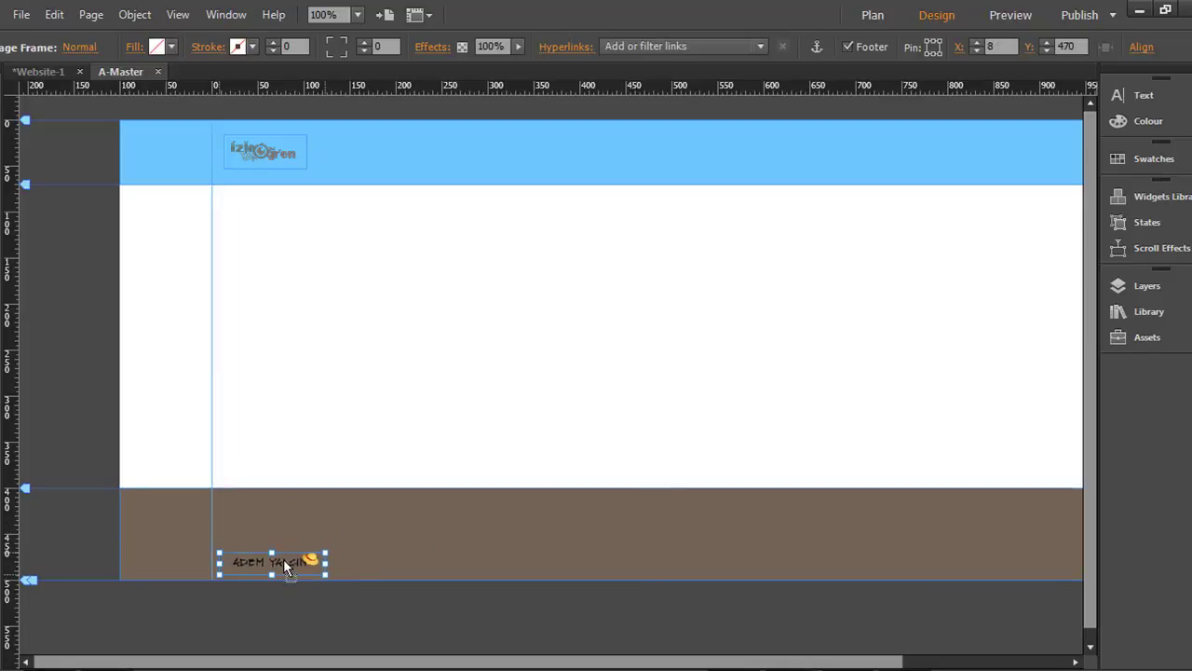
{"action": "left_click", "coordinate": [402, 382]}
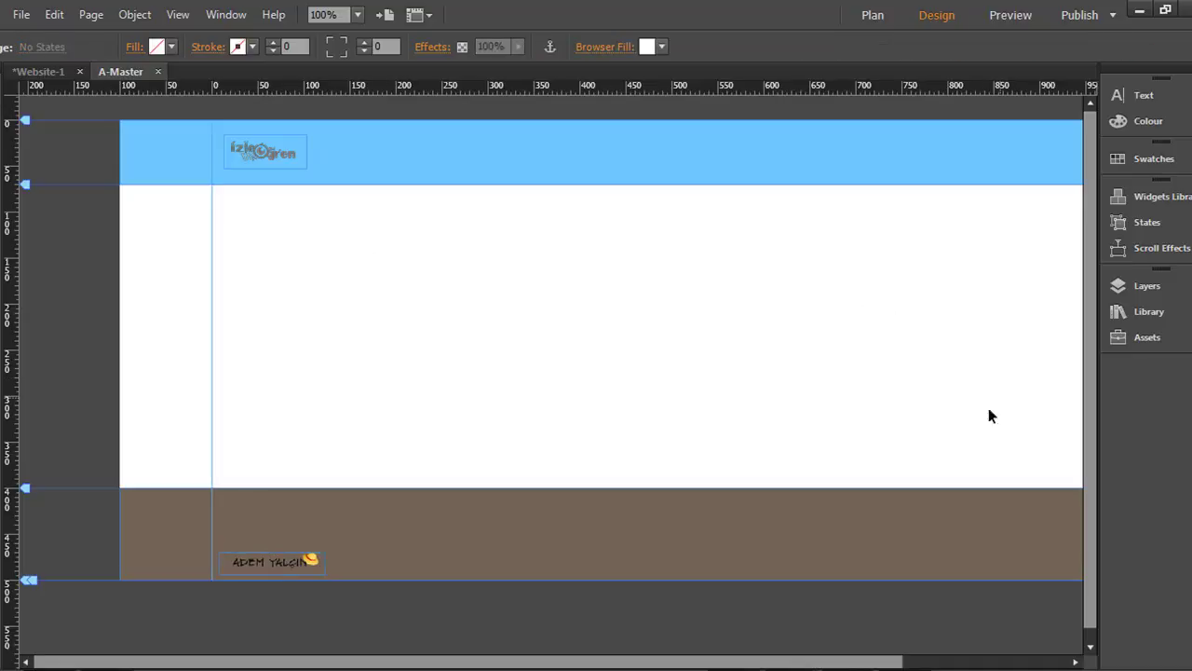
Open the Home page from the site plan and compare its header and footer with the A-Master page
{"action": "scroll", "coordinate": [676, 415], "scroll_direction": "down", "scroll_amount": 1}
{"action": "mouse_move", "coordinate": [739, 657]}
{"action": "left_mouse_down"}
{"action": "mouse_move", "coordinate": [860, 665]}
{"action": "mouse_move", "coordinate": [747, 657]}
{"action": "left_mouse_up"}
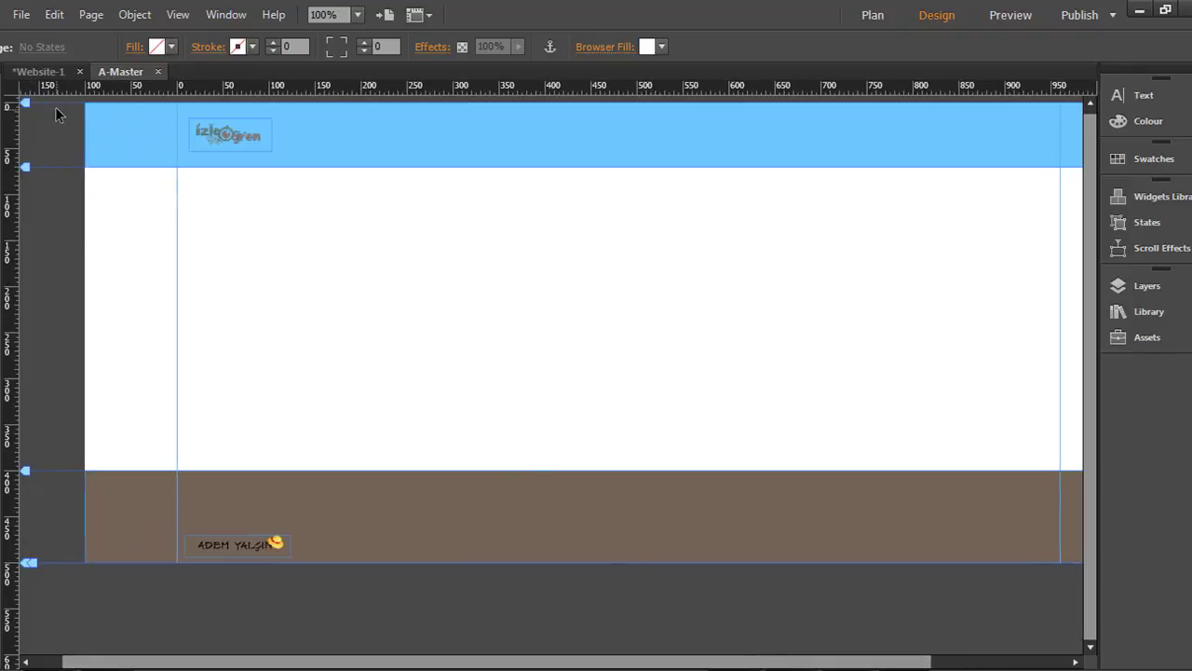
{"action": "left_click", "coordinate": [38, 72]}
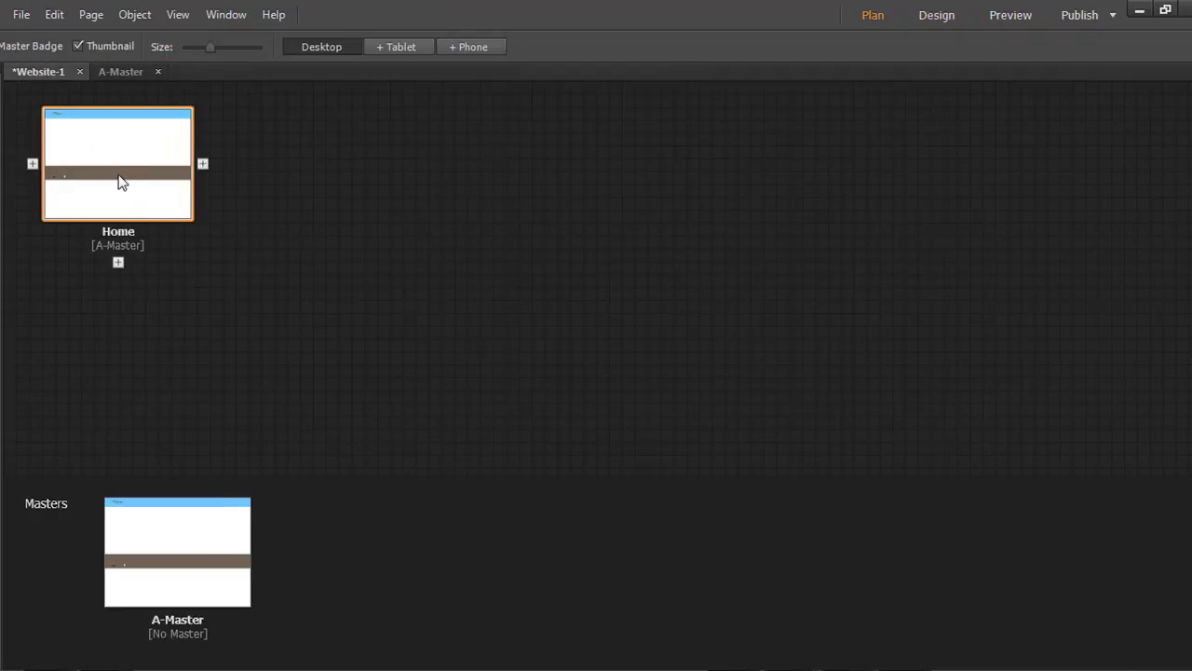
{"action": "double_click", "coordinate": [107, 149]}
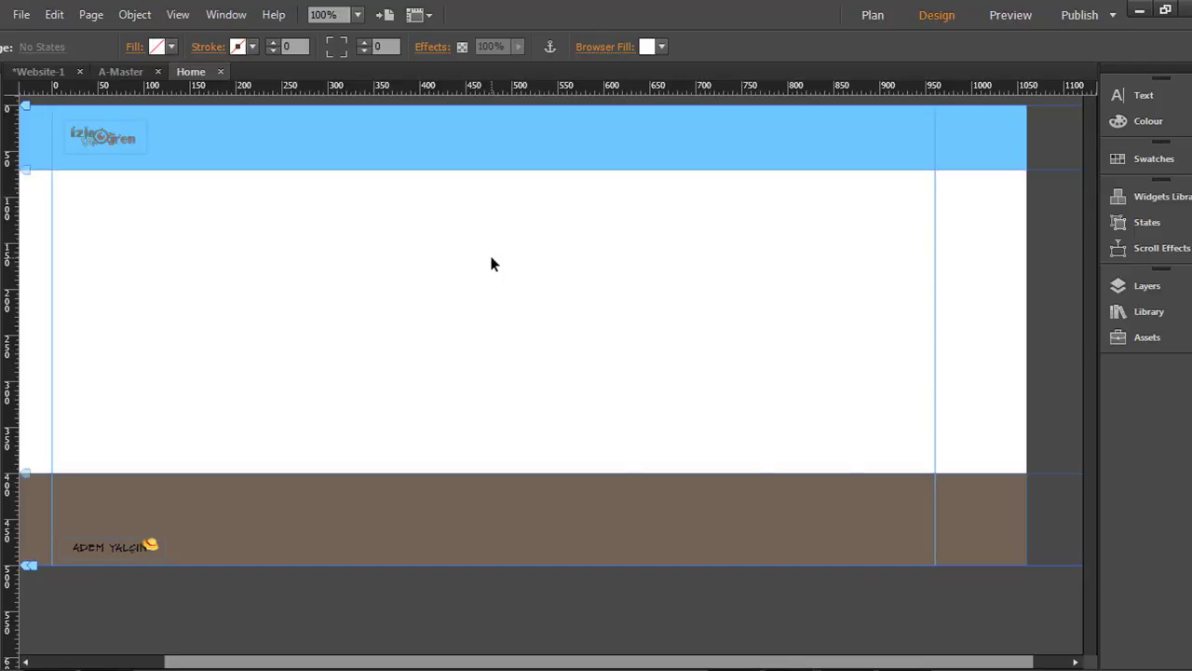
{"action": "left_click", "coordinate": [121, 72]}
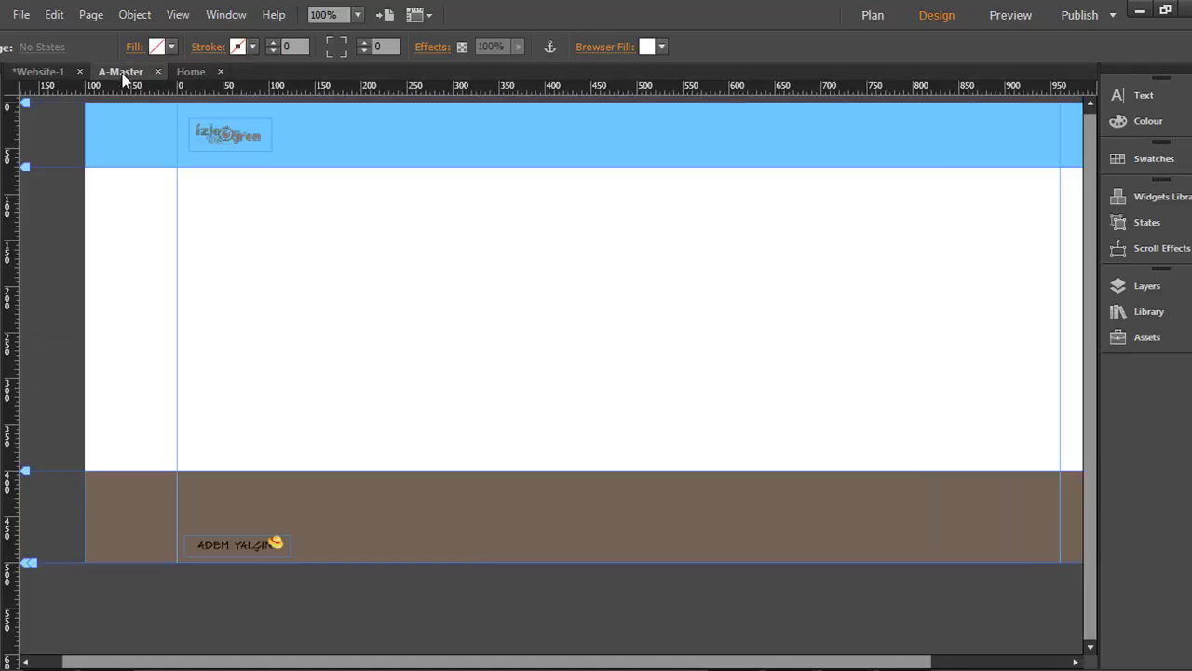
Duplicate the A-Master page in the site plan and open the copy for editing
{"action": "left_click", "coordinate": [47, 72]}
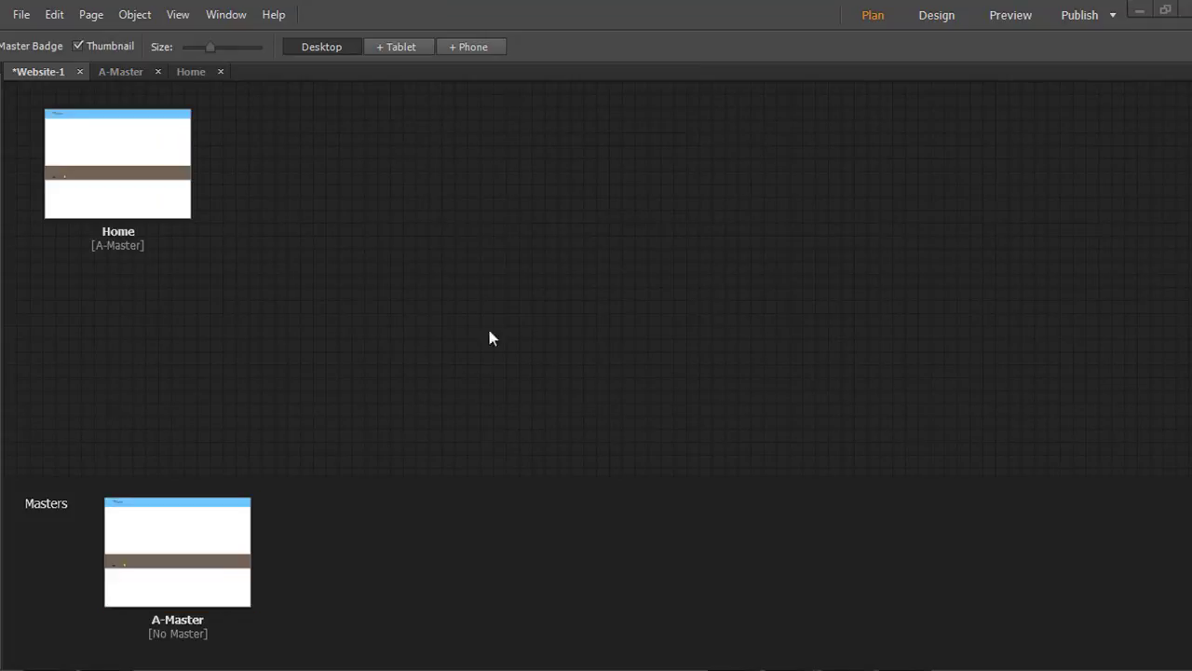
{"action": "right_click", "coordinate": [173, 539]}
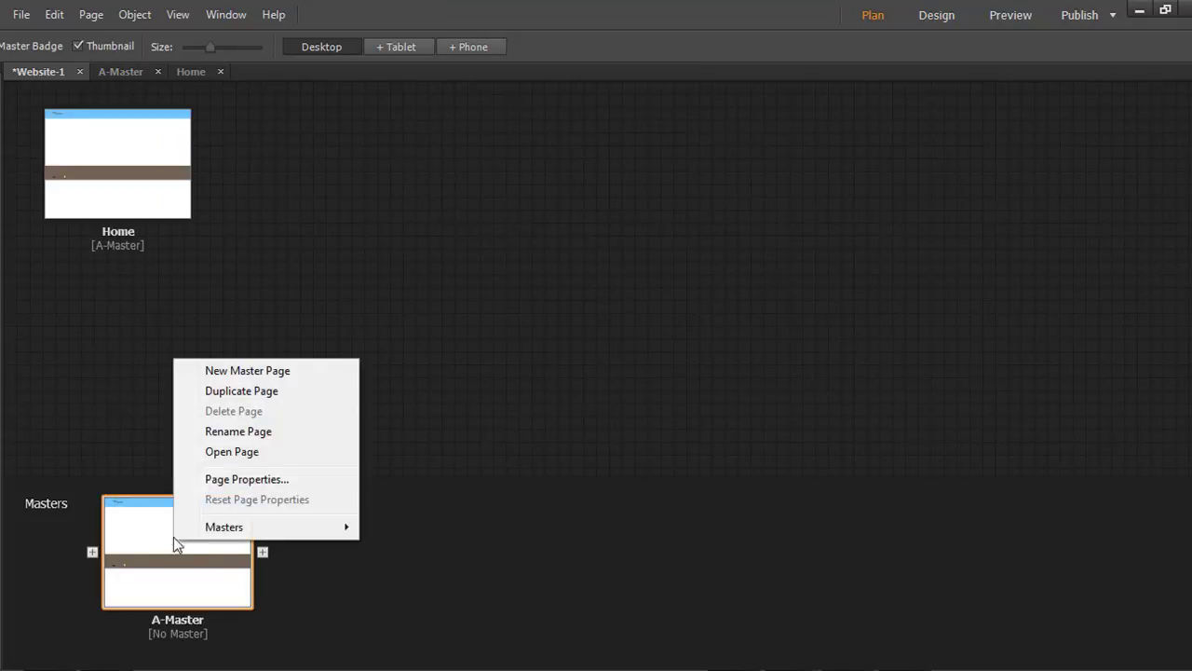
{"action": "left_click", "coordinate": [228, 391]}
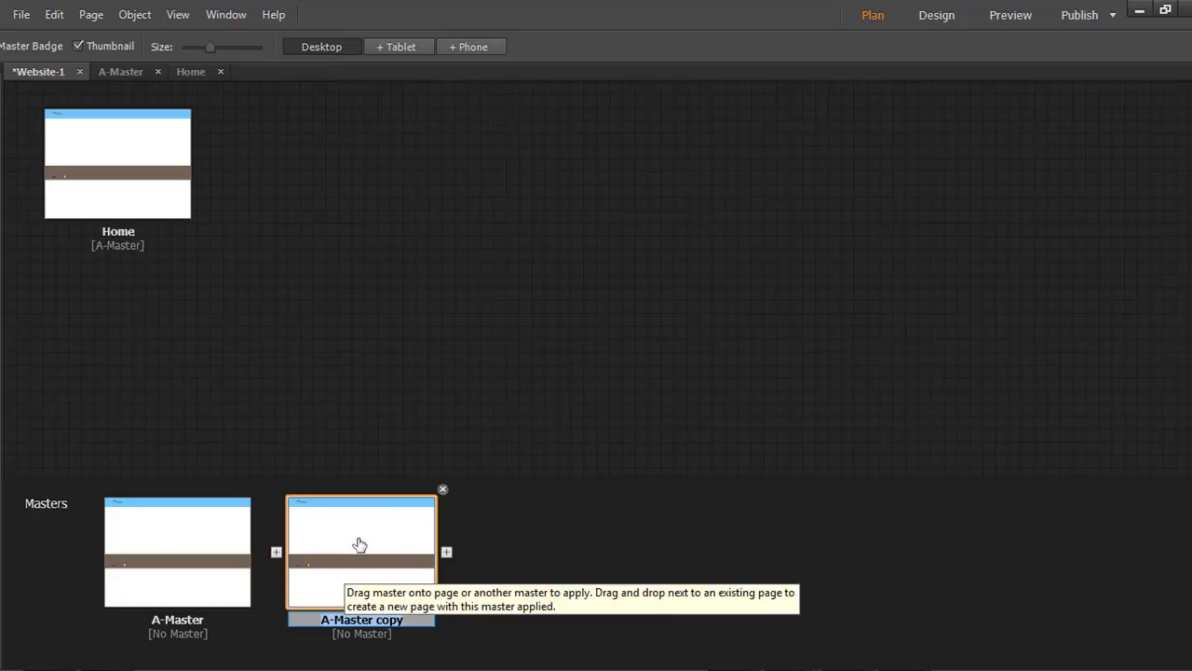
{"action": "double_click", "coordinate": [362, 544]}
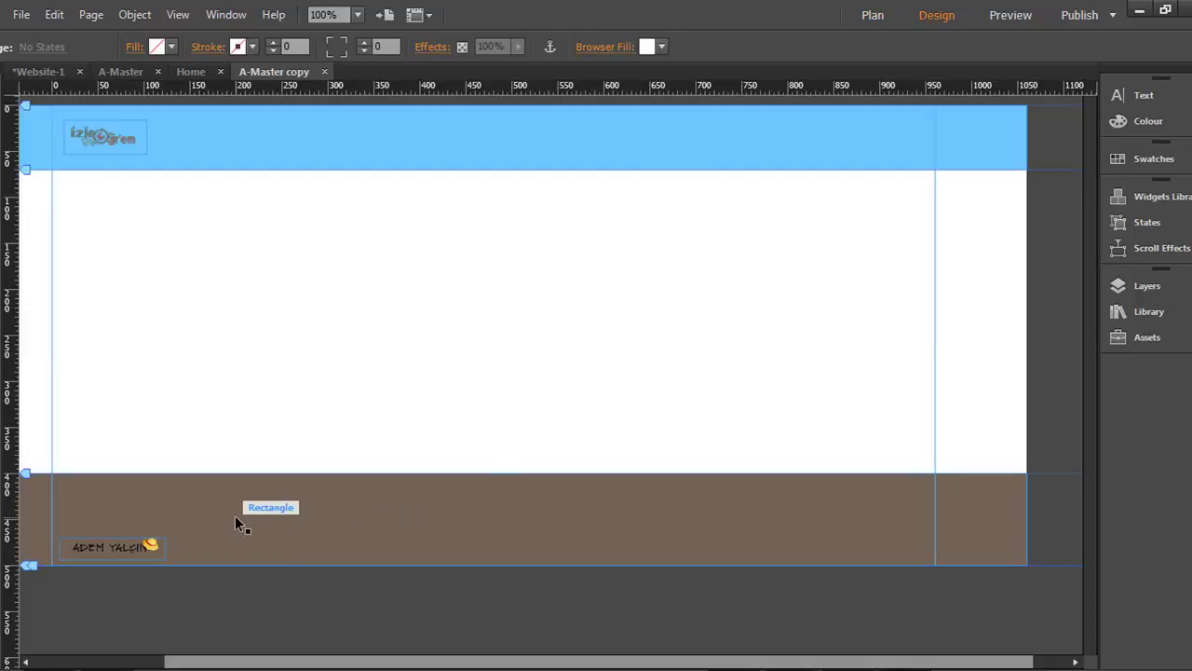
Change the footer rectangle's fill on the A-Master copy to red FF3652
{"action": "left_click", "coordinate": [236, 522]}
{"action": "left_click", "coordinate": [159, 49]}
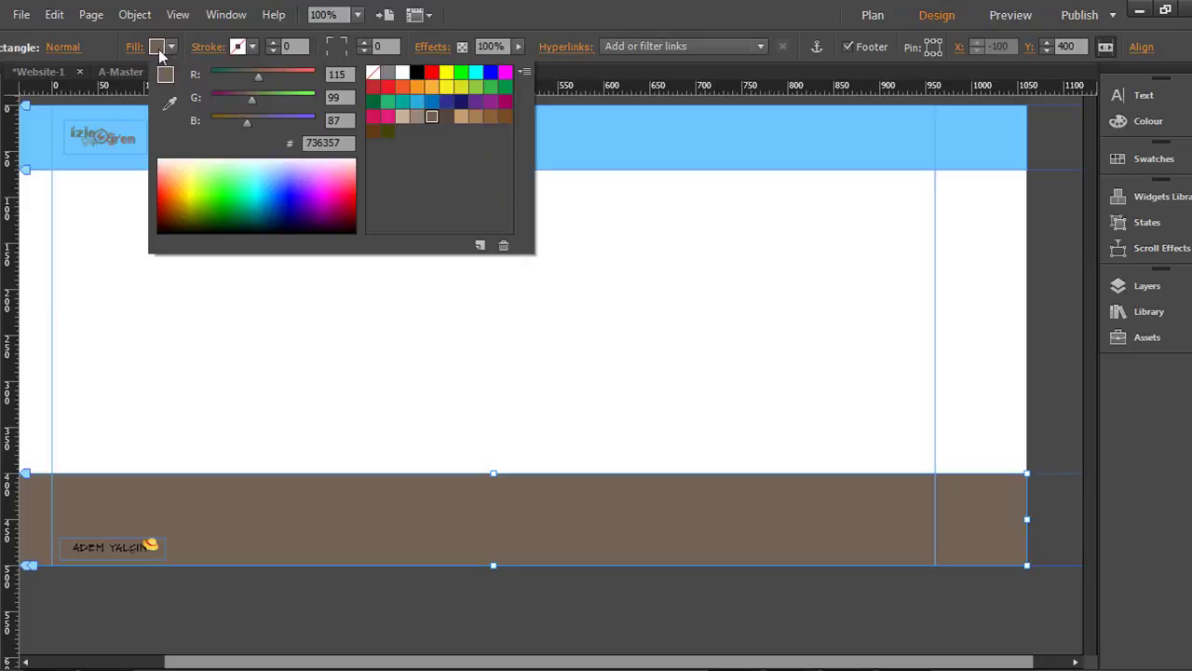
{"action": "left_click", "coordinate": [333, 191]}
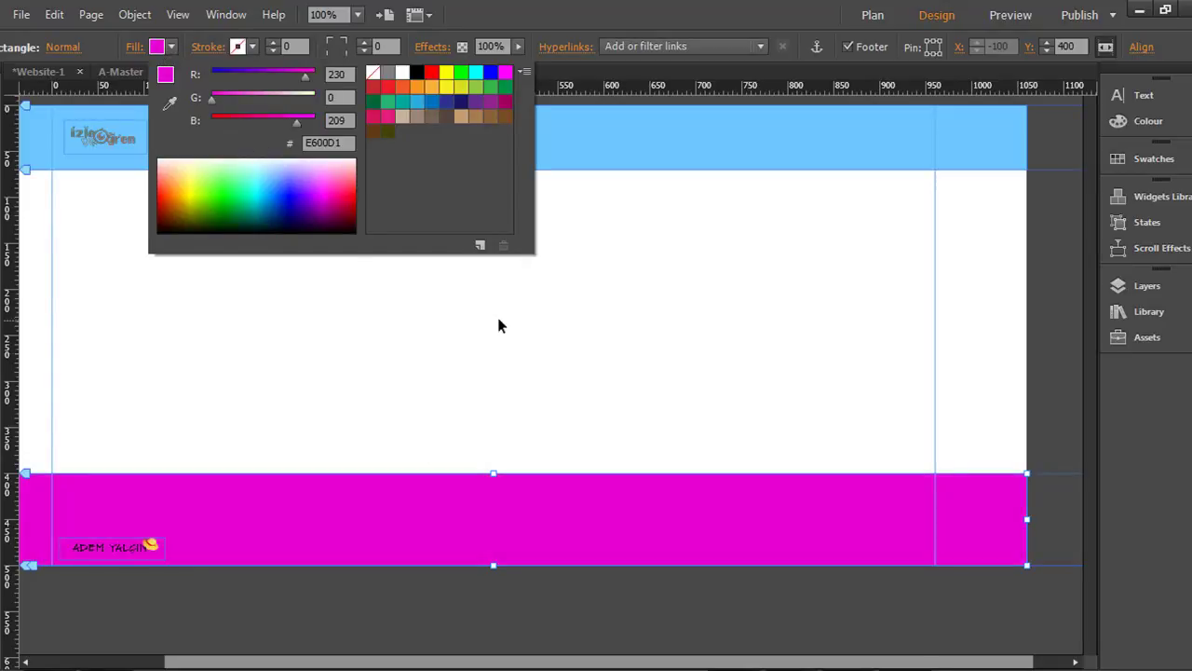
{"action": "left_click", "coordinate": [354, 180]}
{"action": "left_click", "coordinate": [355, 185]}
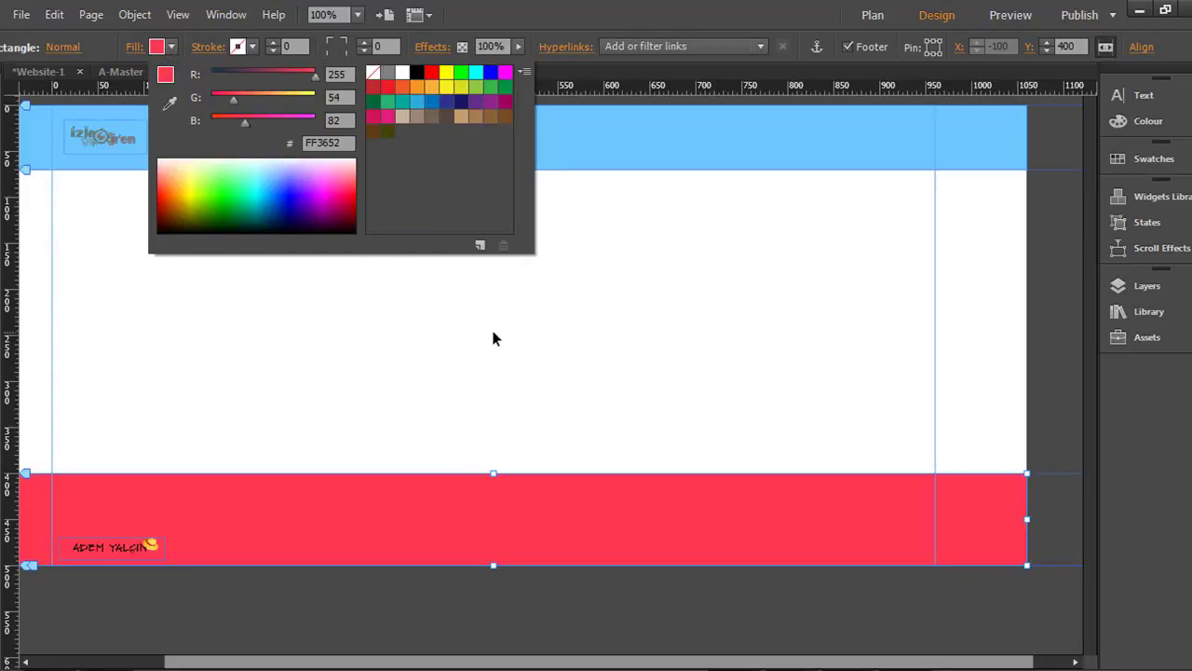
{"action": "left_click", "coordinate": [493, 339]}
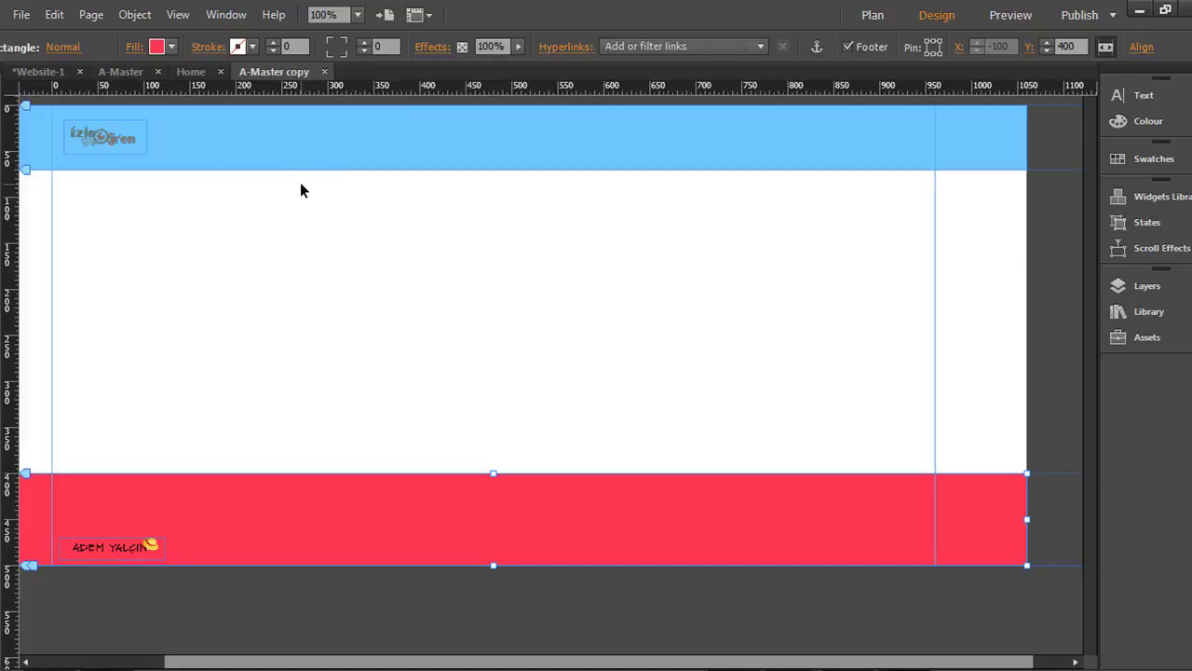
Open the save dialog for the site, dismiss it without saving, and switch to the Home page
{"action": "key", "text": "ctrl+s"}
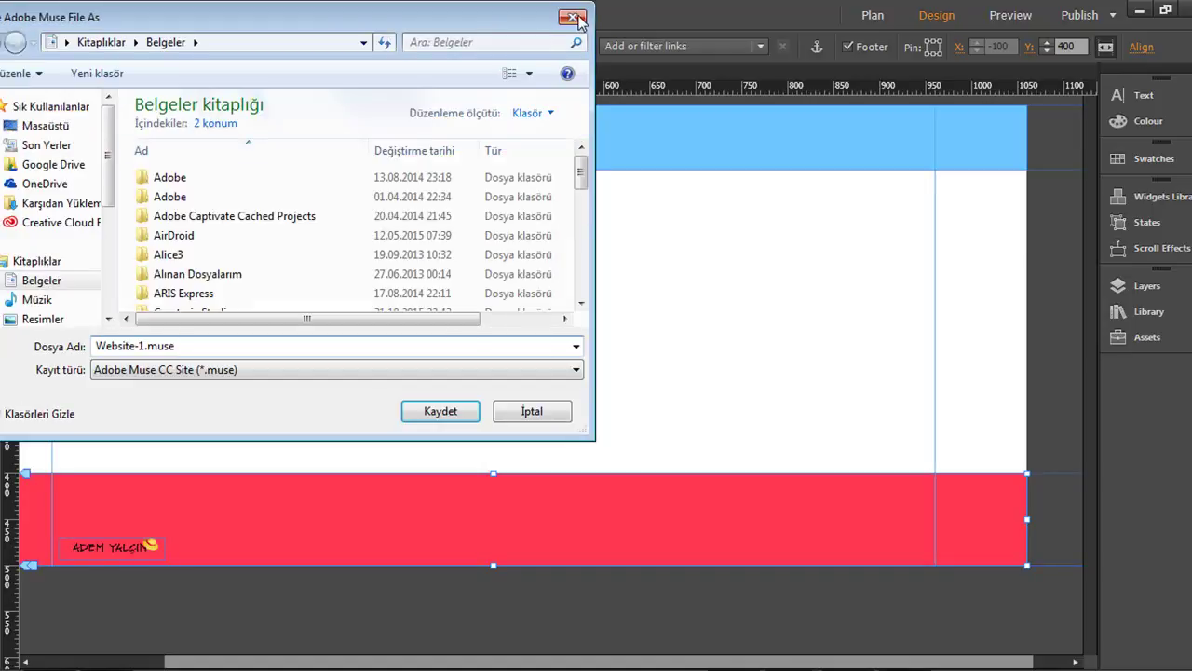
{"action": "left_click", "coordinate": [572, 16]}
{"action": "left_click", "coordinate": [191, 72]}
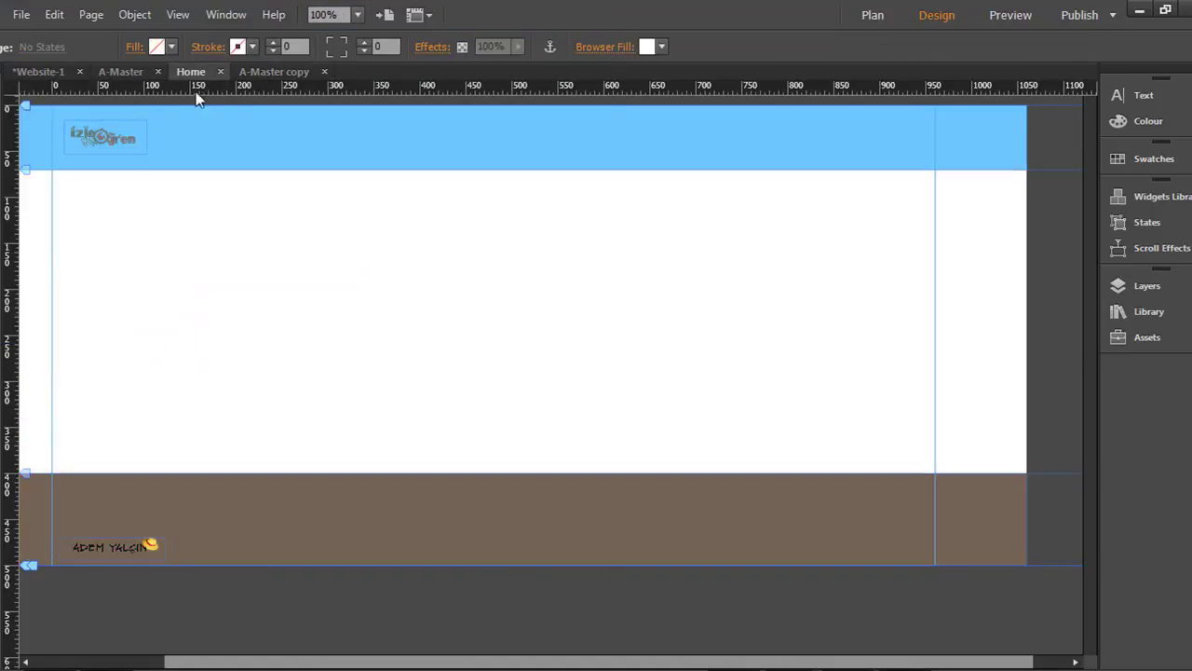
Add a new sibling page after Home in the site plan and rename the A-Master copy to B
{"action": "left_click", "coordinate": [38, 72]}
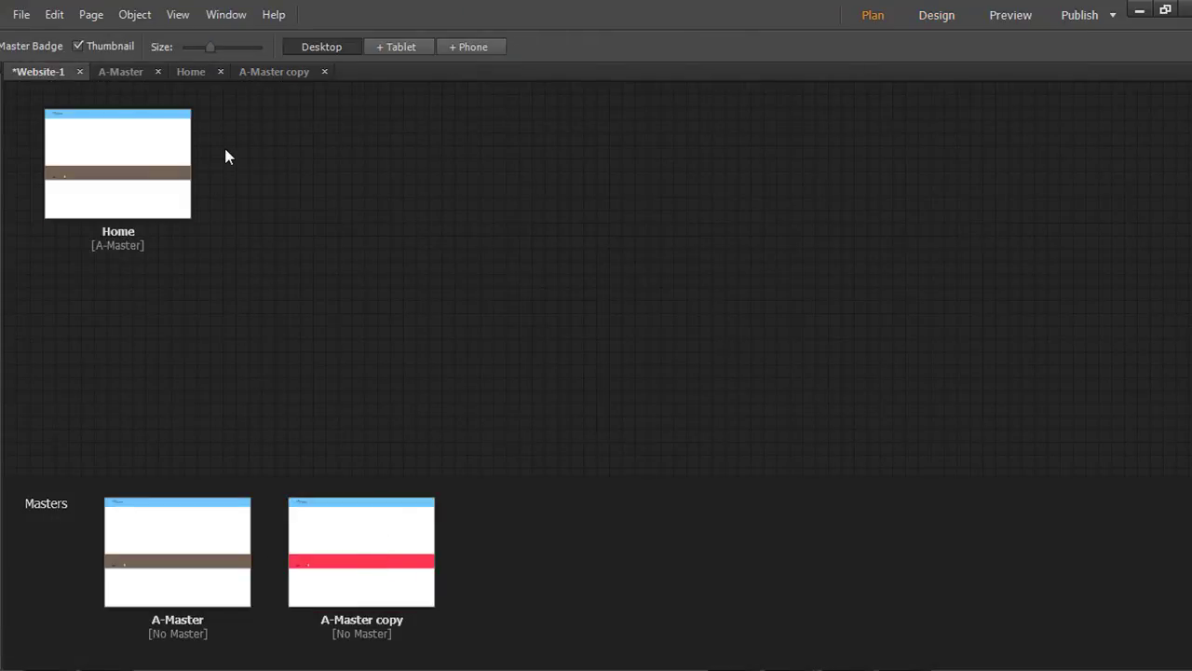
{"action": "left_click", "coordinate": [203, 164]}
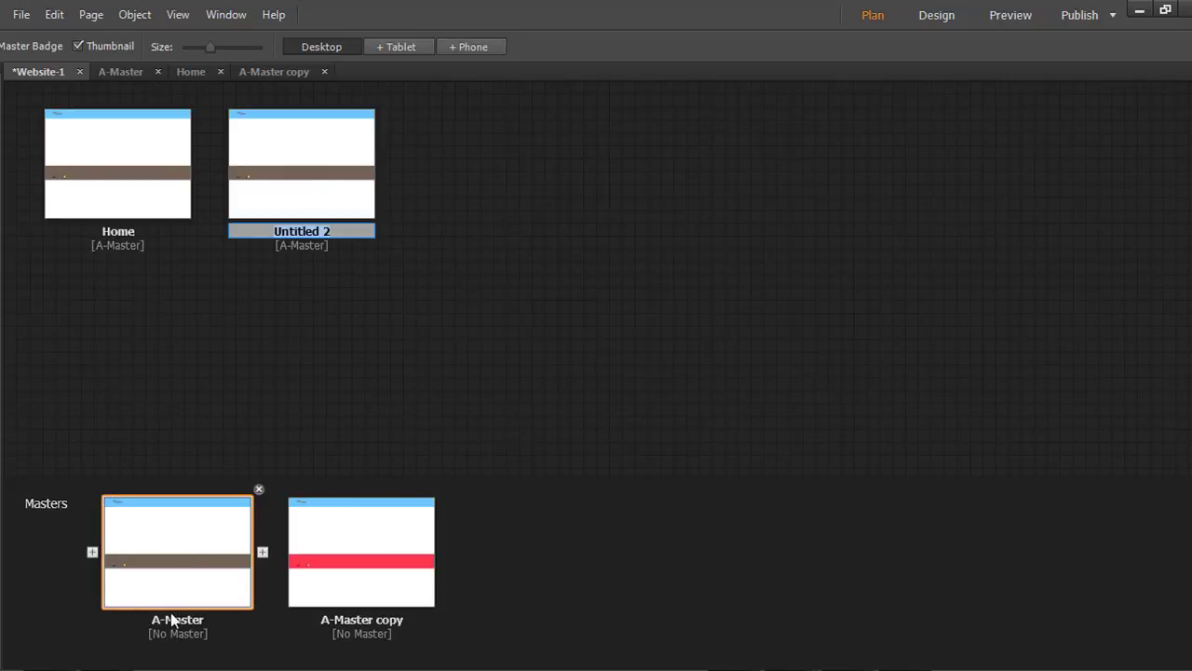
{"action": "left_click", "coordinate": [373, 620]}
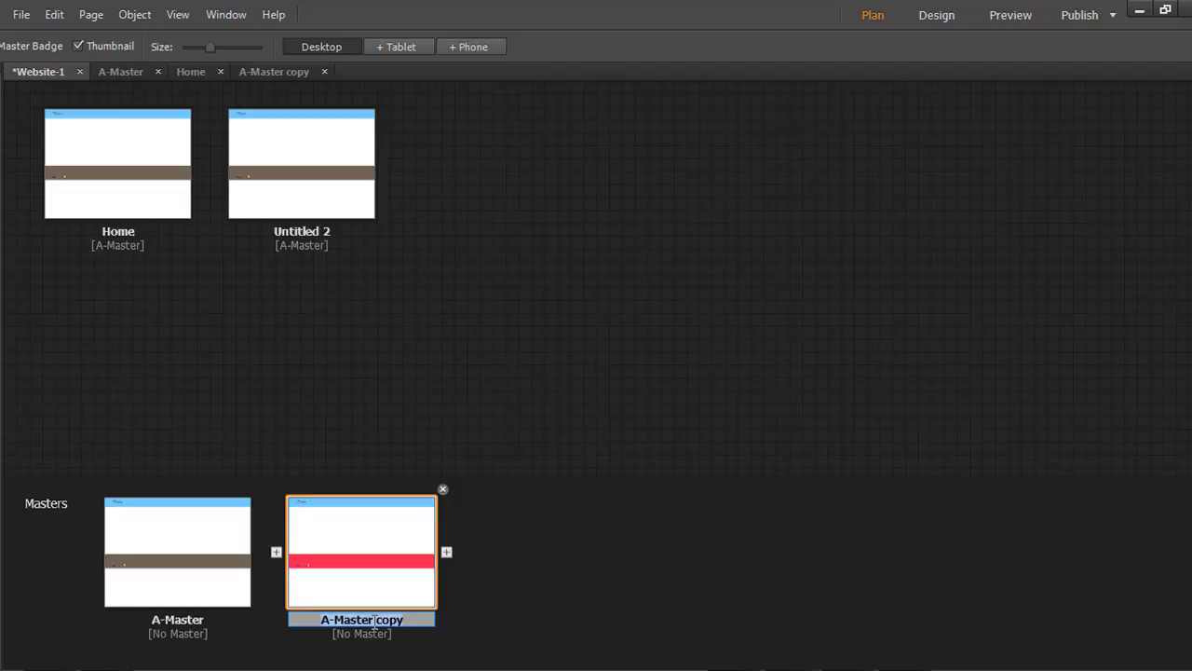
{"action": "type", "text": "B"}
{"action": "key", "text": "Return"}
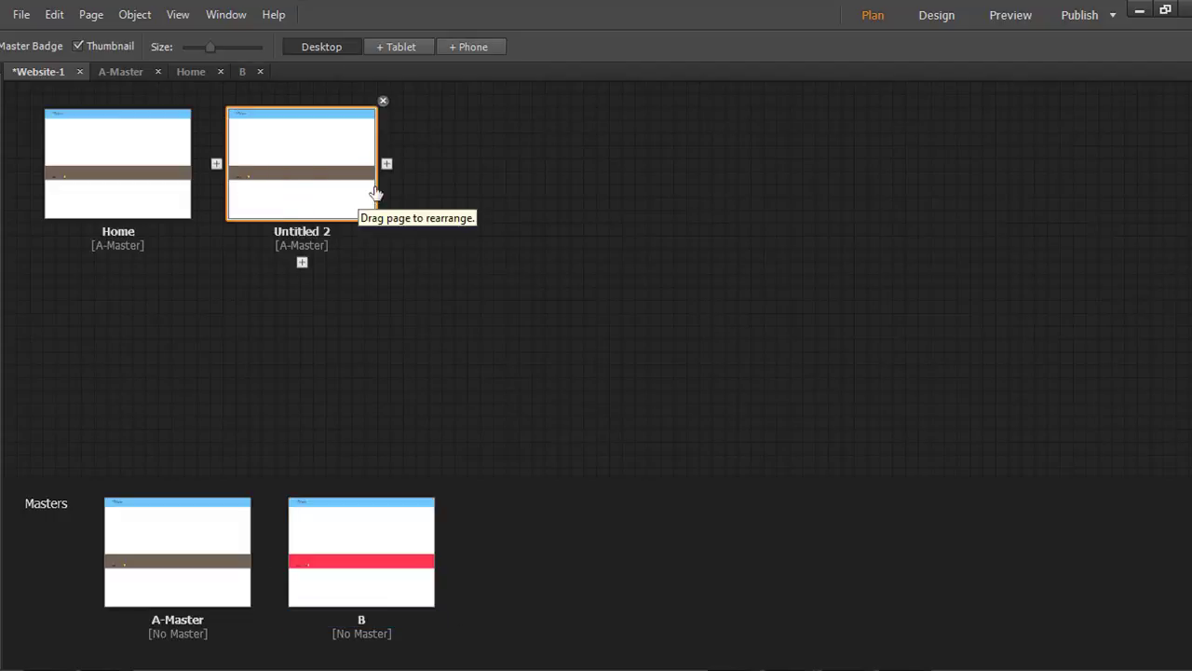
Assign master B to the new page beside Home
{"action": "right_click", "coordinate": [334, 172]}
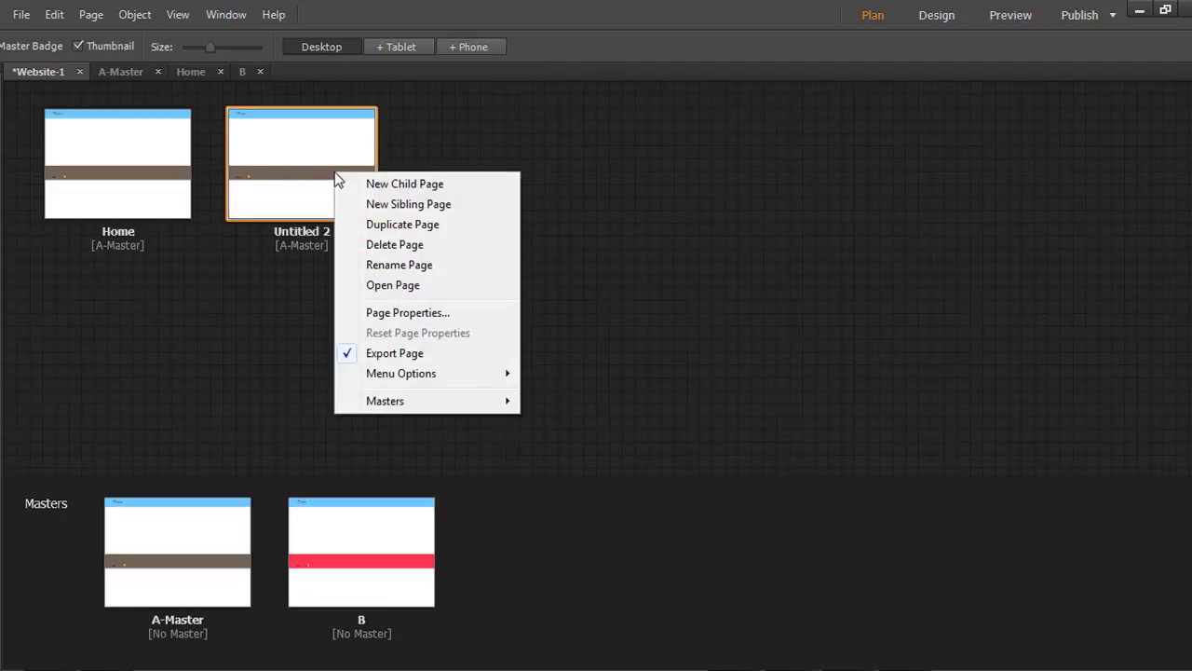
{"action": "mouse_move", "coordinate": [397, 380]}
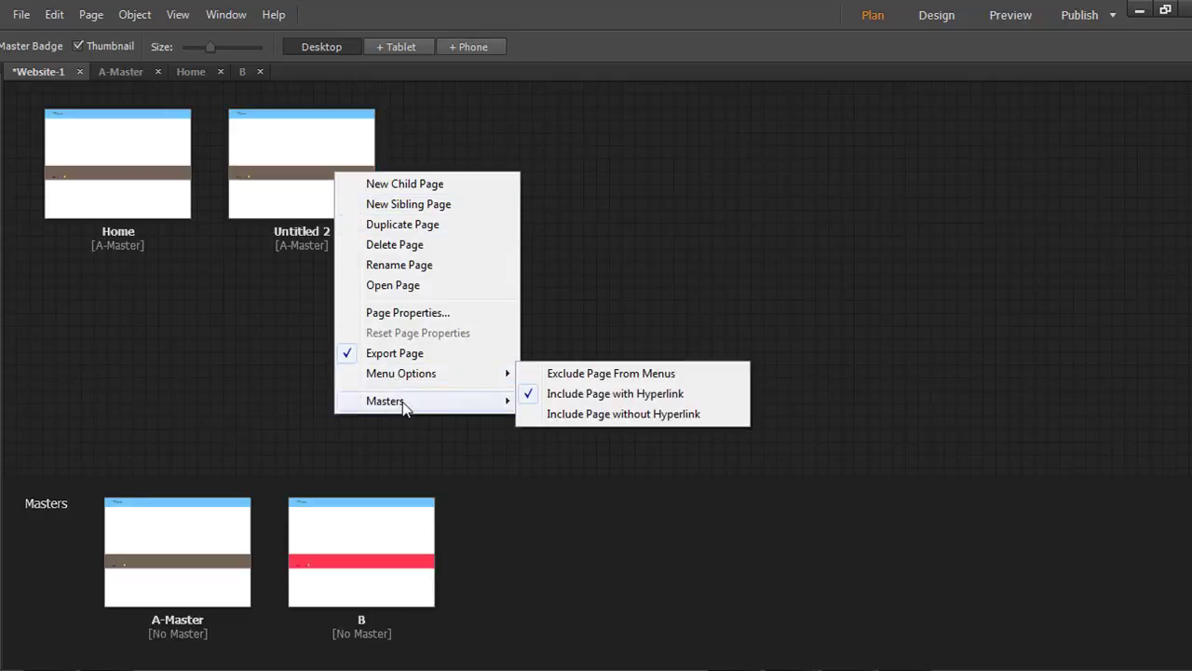
{"action": "mouse_move", "coordinate": [402, 401]}
{"action": "left_click", "coordinate": [560, 449]}
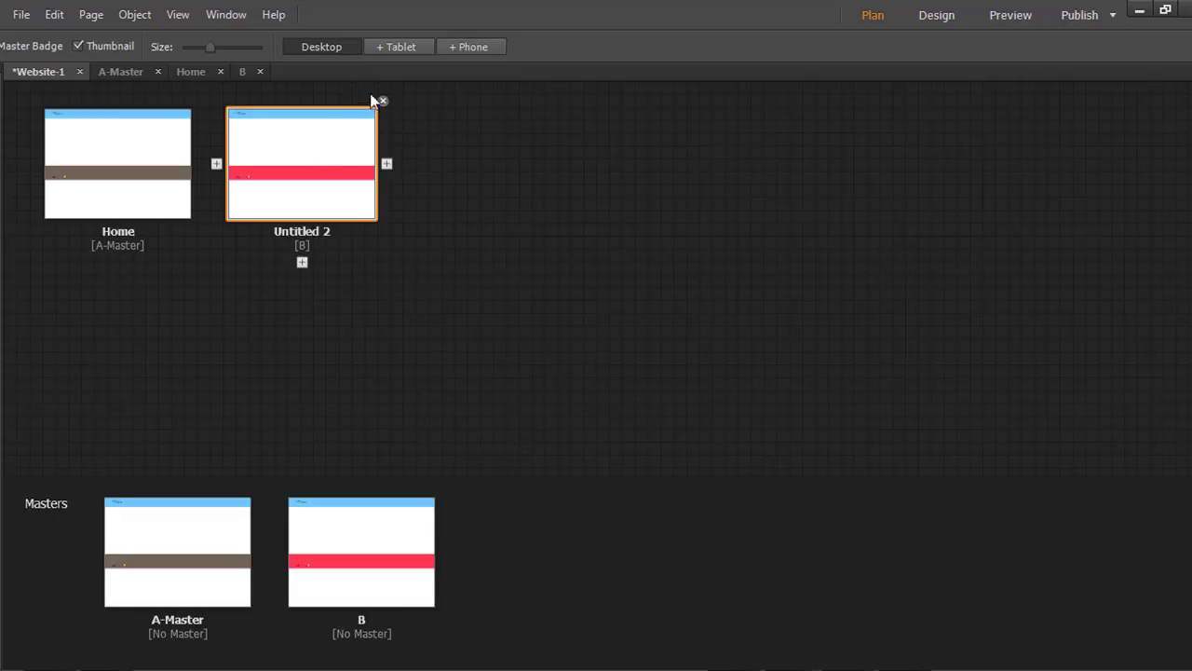
Delete the extra page beside Home and the B master from the site plan
{"action": "left_click", "coordinate": [382, 101]}
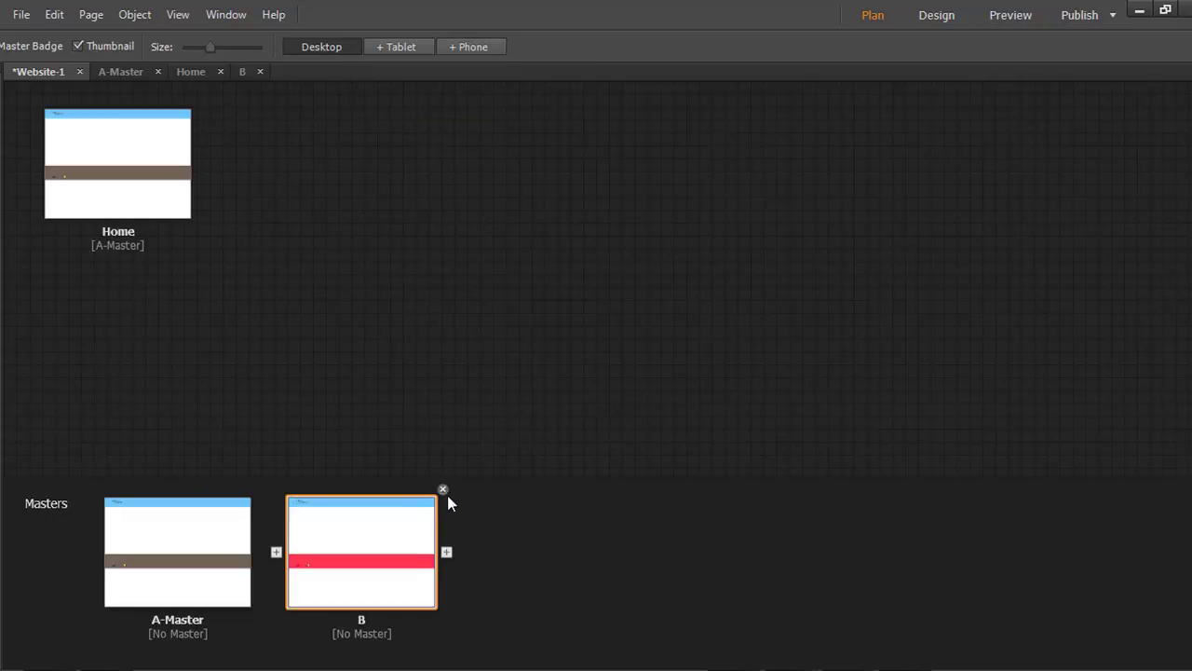
{"action": "left_click", "coordinate": [443, 490]}
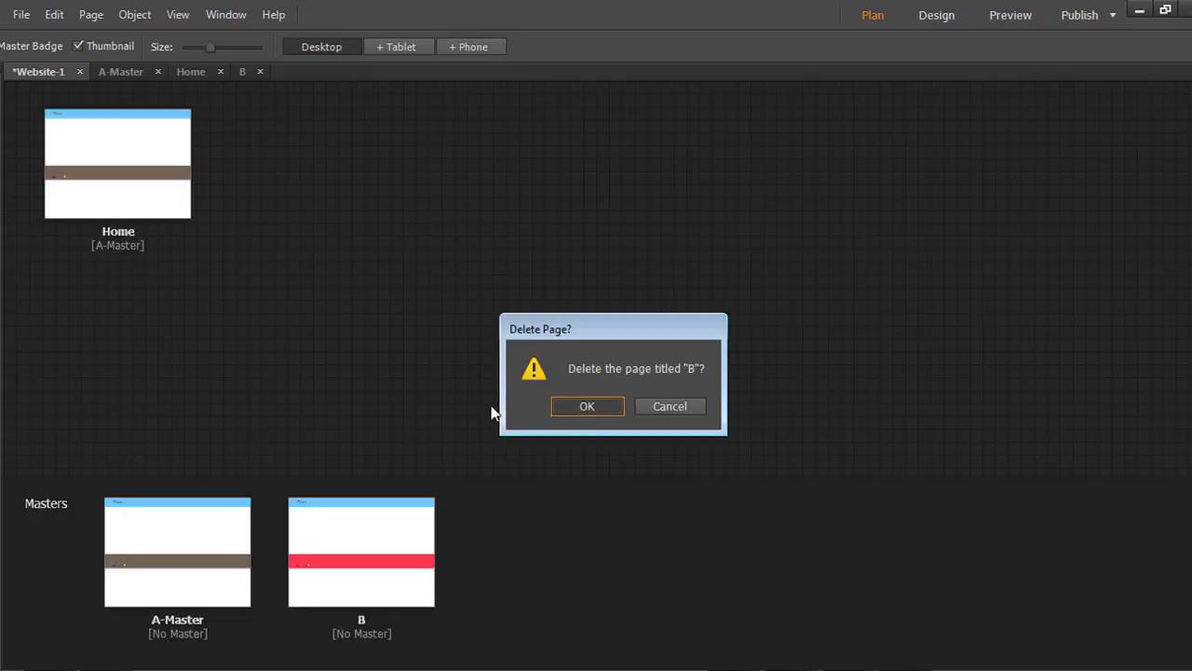
{"action": "key", "text": "Return"}
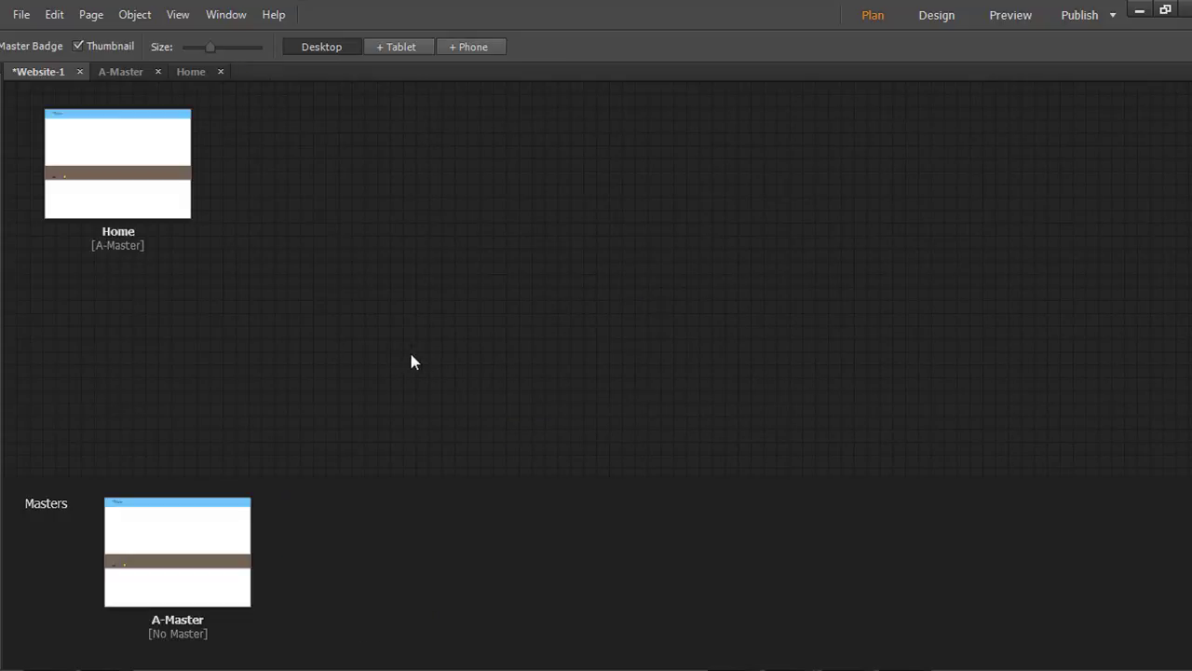
Check the Home page, and inspect the Footer option of the footer and header rectangles on the A-Master page
{"action": "left_click", "coordinate": [197, 71]}
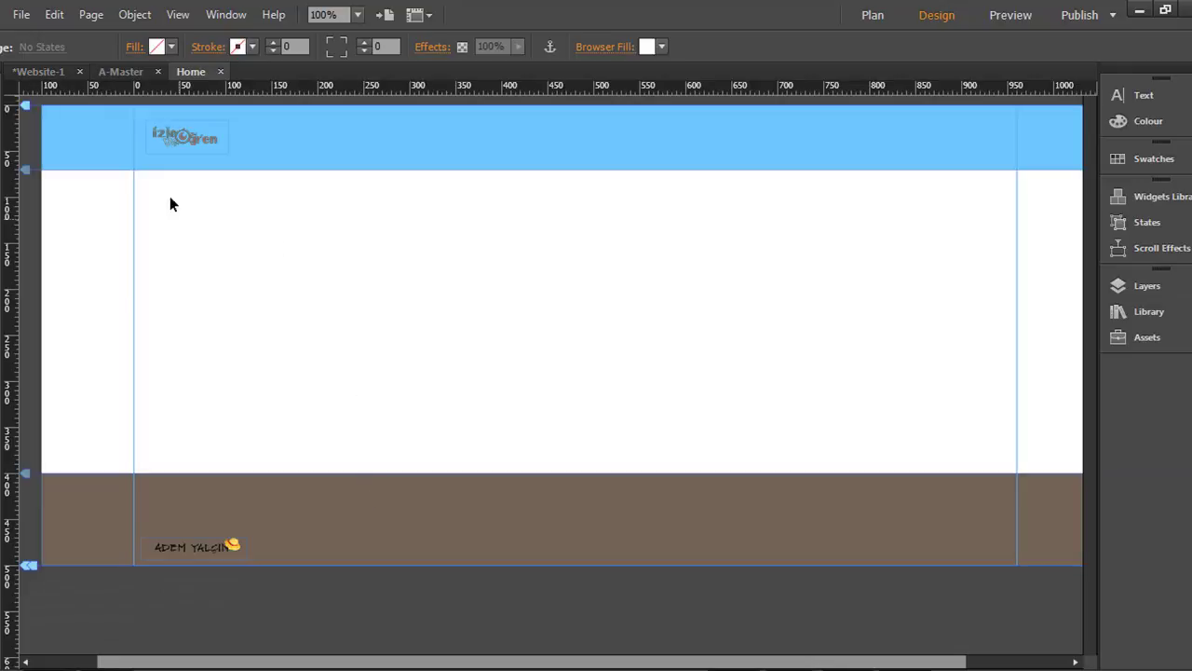
{"action": "left_click", "coordinate": [120, 71]}
{"action": "left_click", "coordinate": [332, 499]}
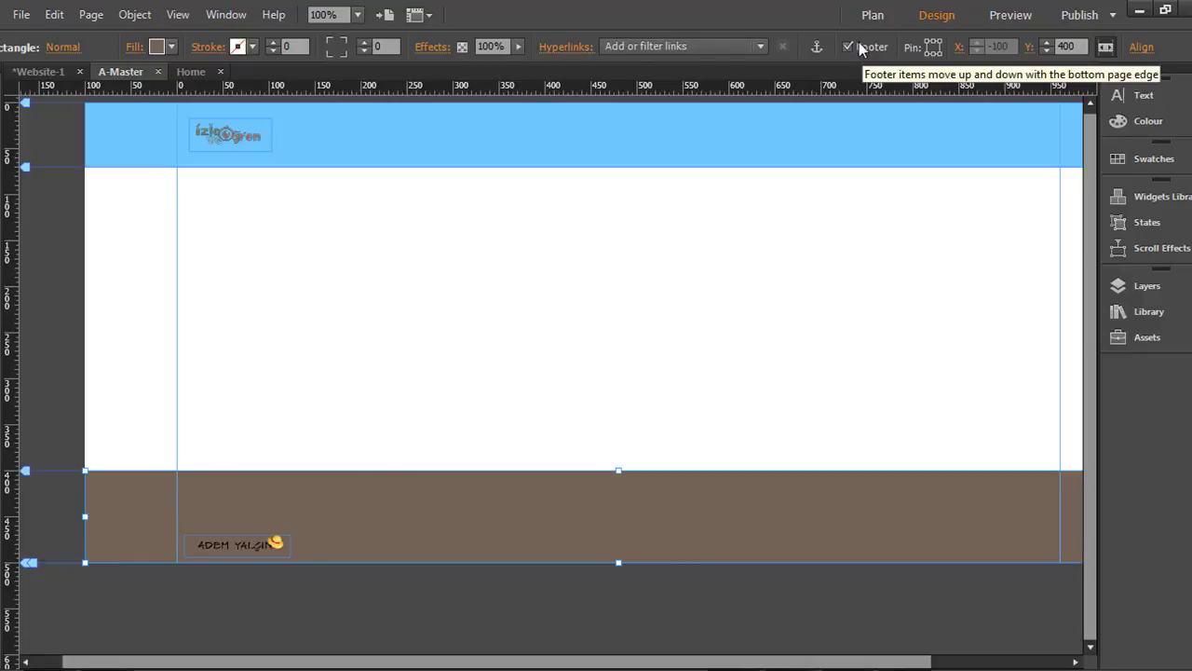
{"action": "left_click", "coordinate": [761, 162]}
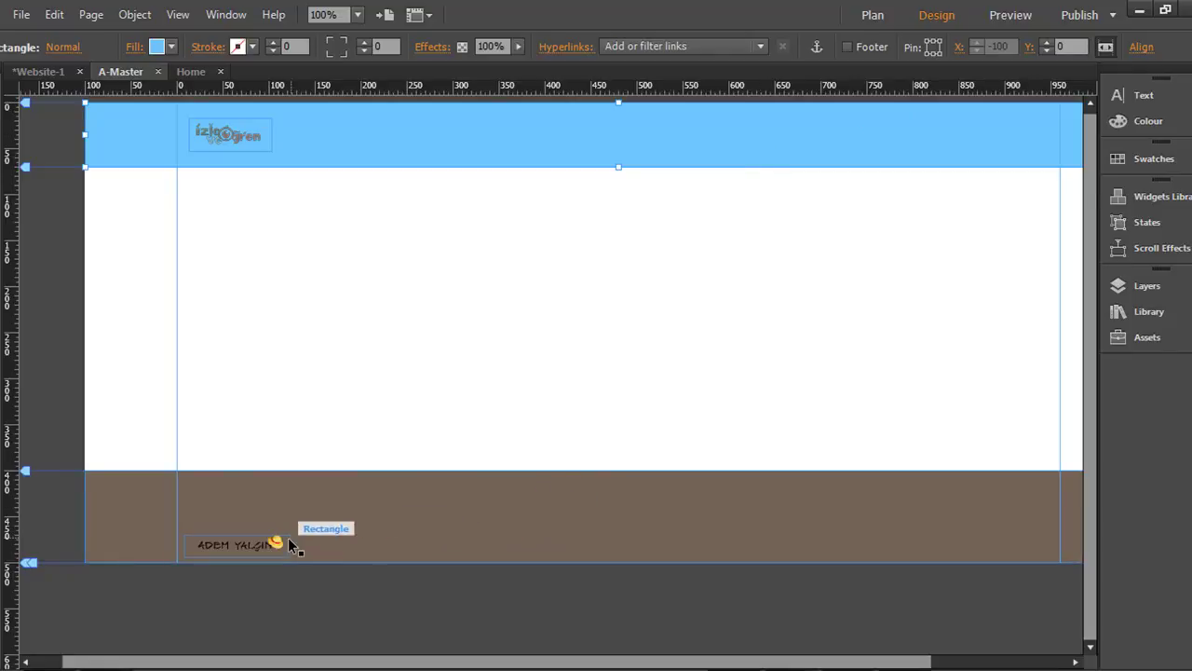
{"action": "left_click", "coordinate": [404, 365]}
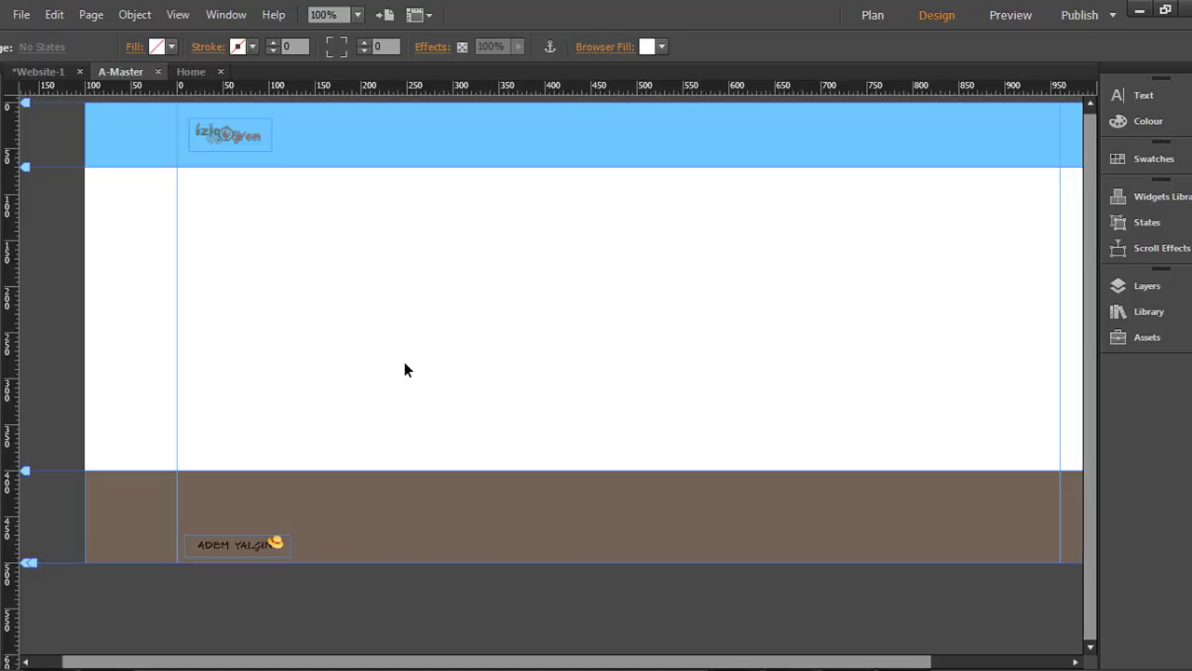
{"action": "scroll", "coordinate": [1088, 401], "scroll_direction": "up", "scroll_amount": 1}
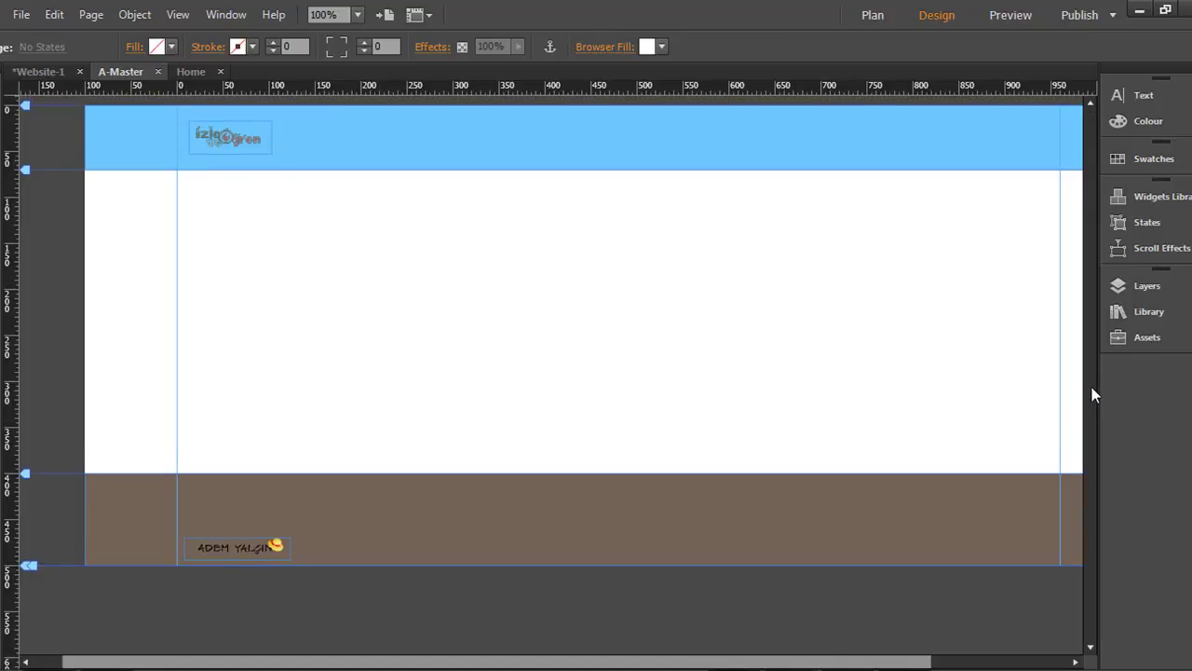